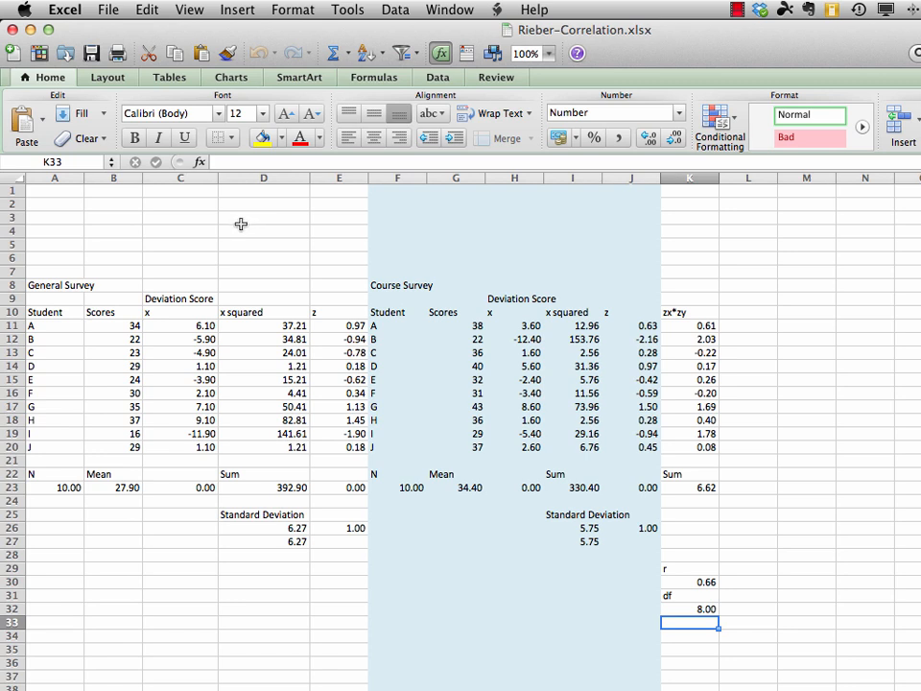
Start saving a copy of the workbook into the Inferential Statistics folder inside Statistics in Education for Mere Mortals
click(113, 11)
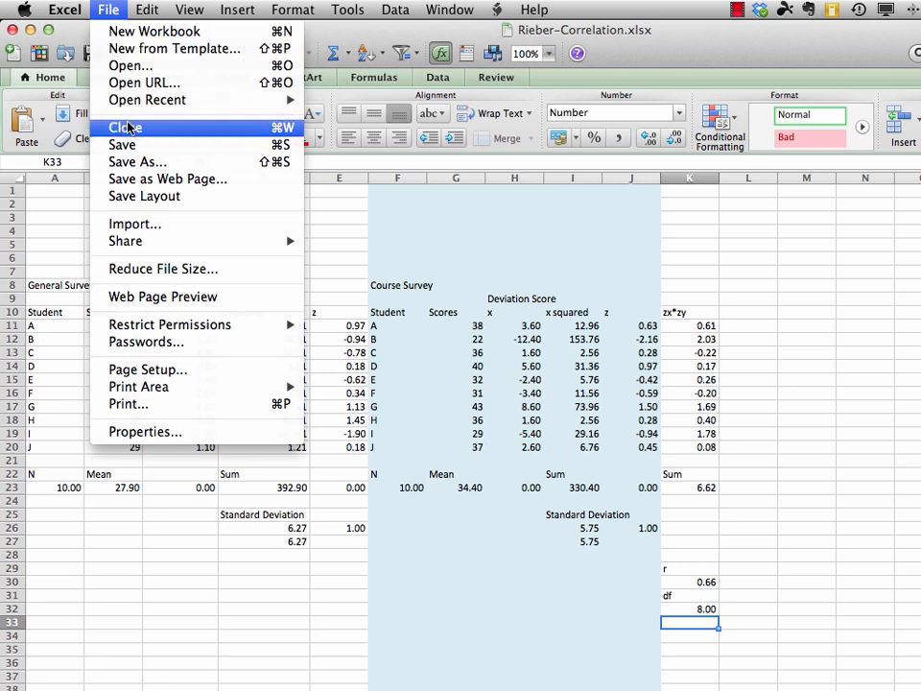
click(132, 163)
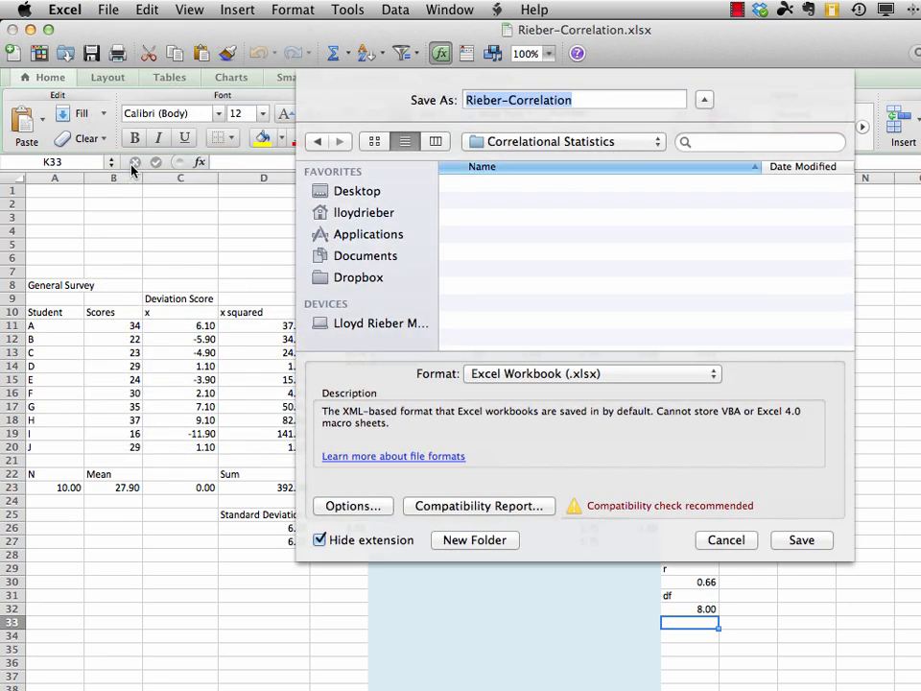
click(561, 141)
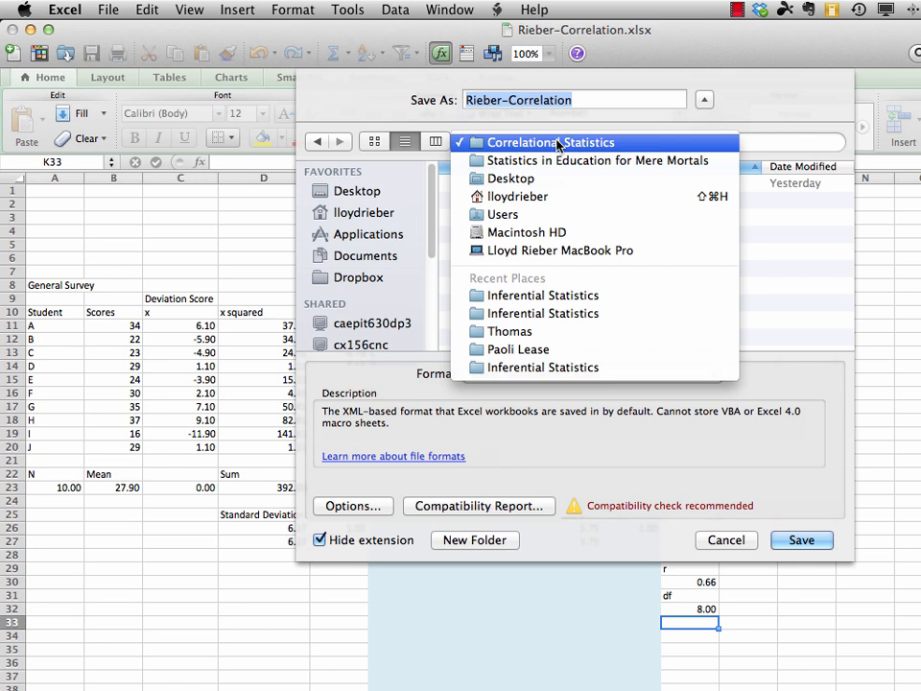
click(556, 161)
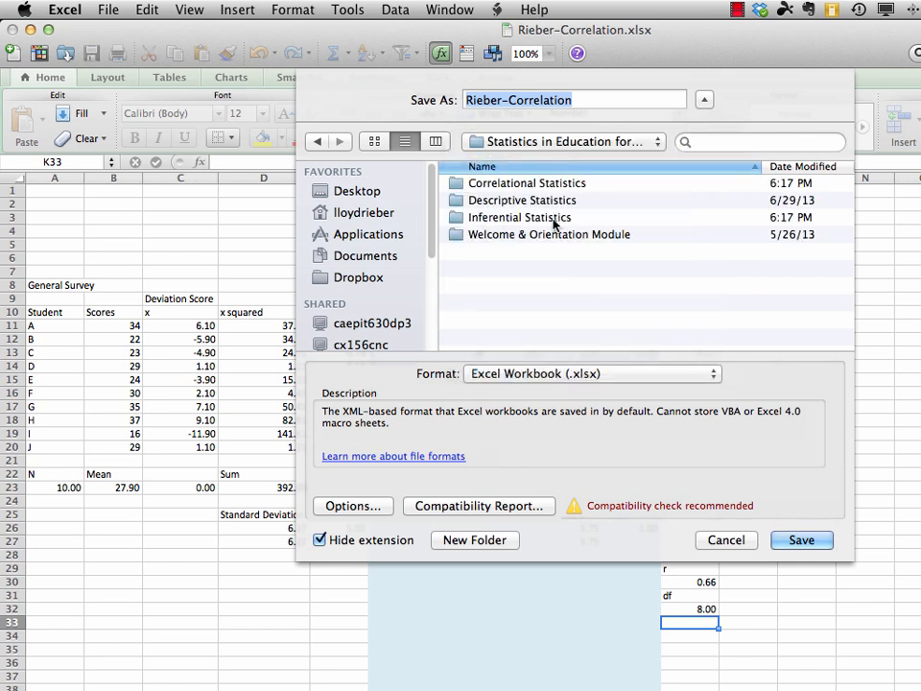
double_click(455, 221)
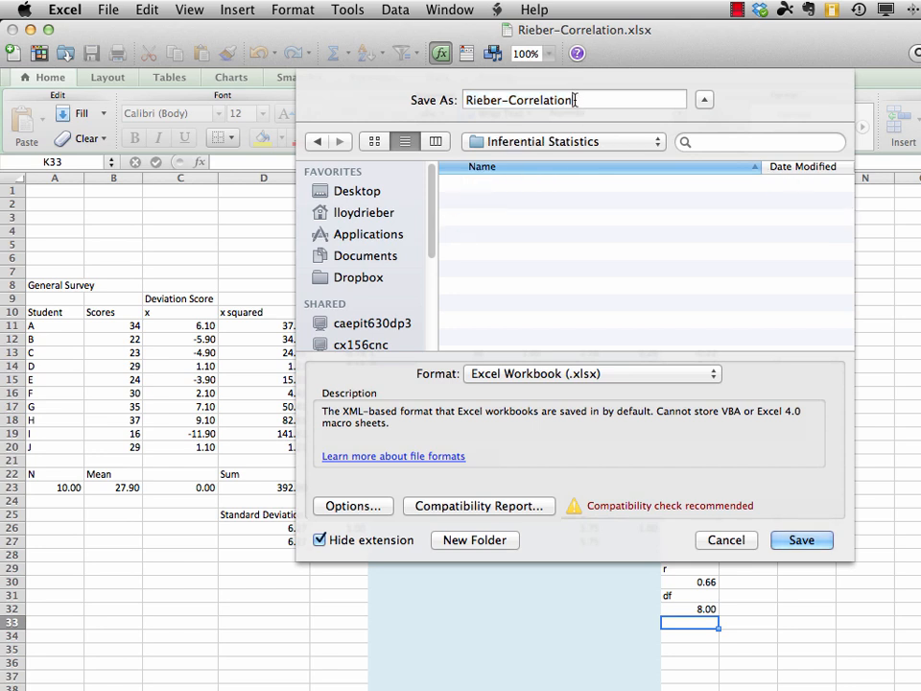
Change the "Correlation" part of the file name to "Correlated_t_test" and save the copy
key(BackSpace)
key(BackSpace)
key(BackSpace)
key(BackSpace)
key(BackSpace)
text(ated)
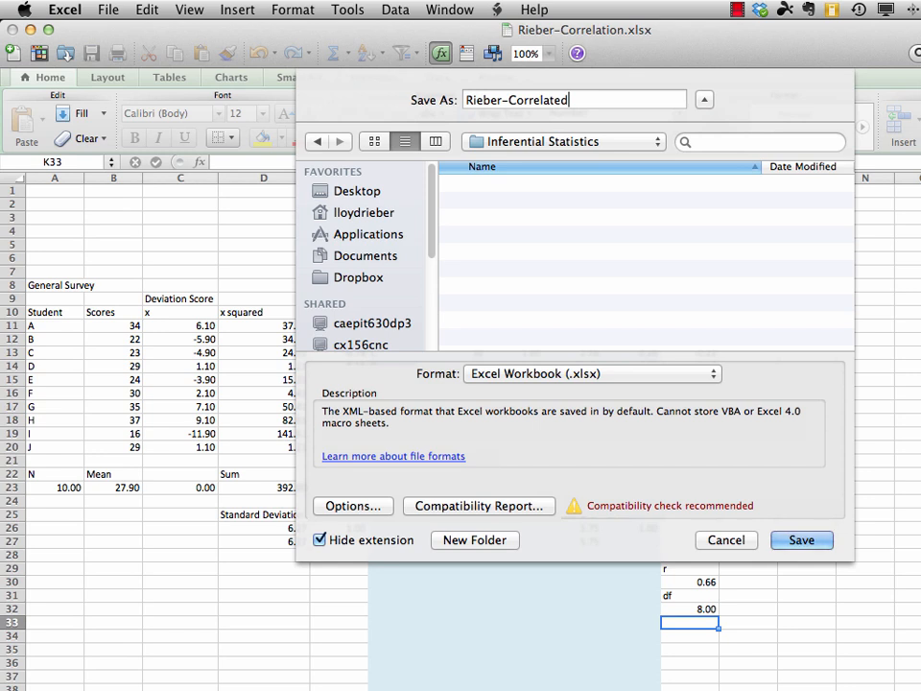
text(_t_test)
click(799, 542)
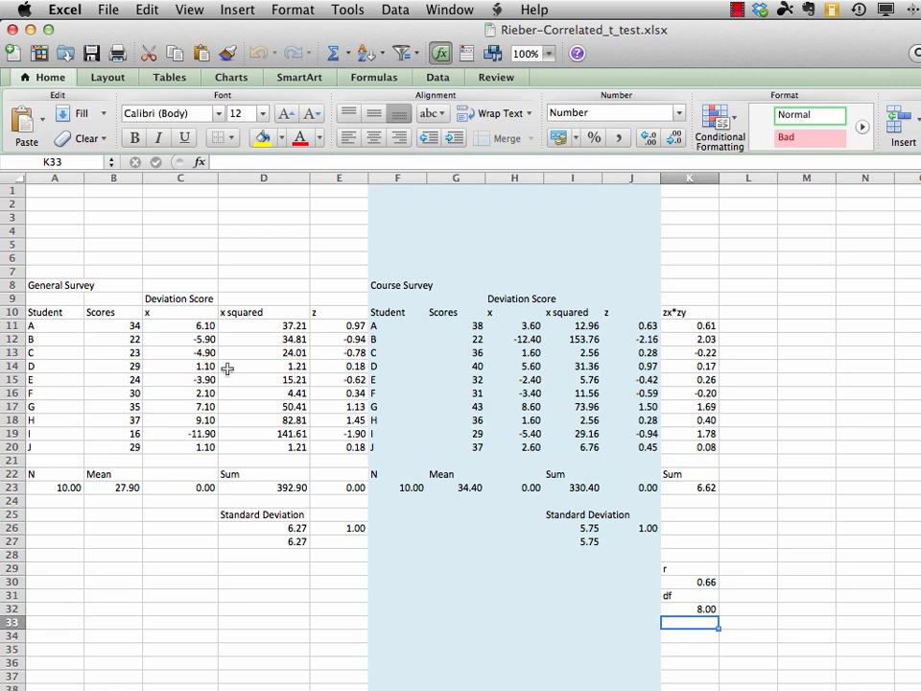
Relabel the General Survey heading in A8 as "Pretest" and the Course Survey heading in F8 as "Posttest"
click(47, 285)
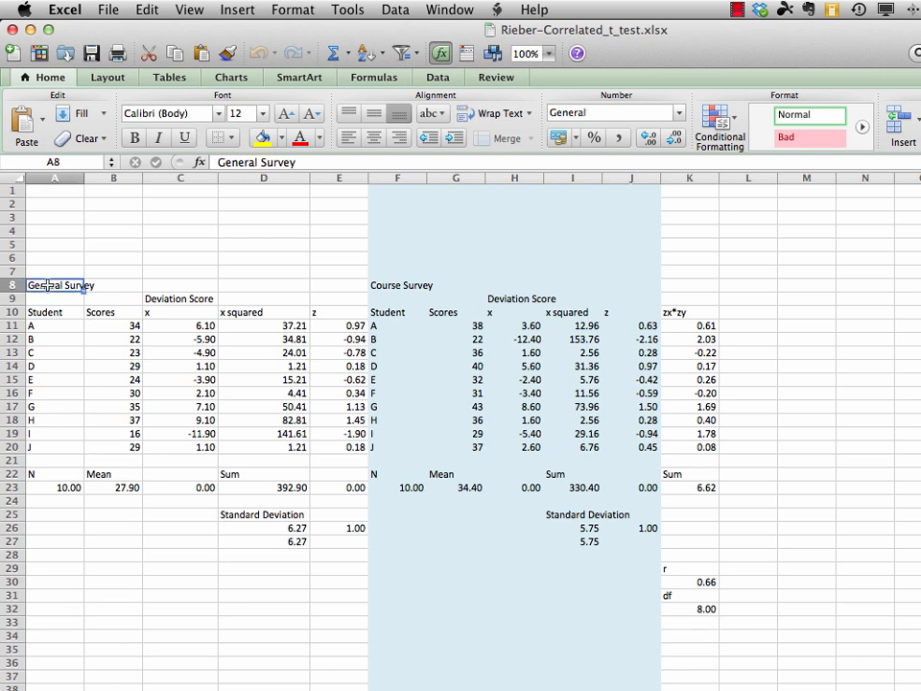
text(Pretest)
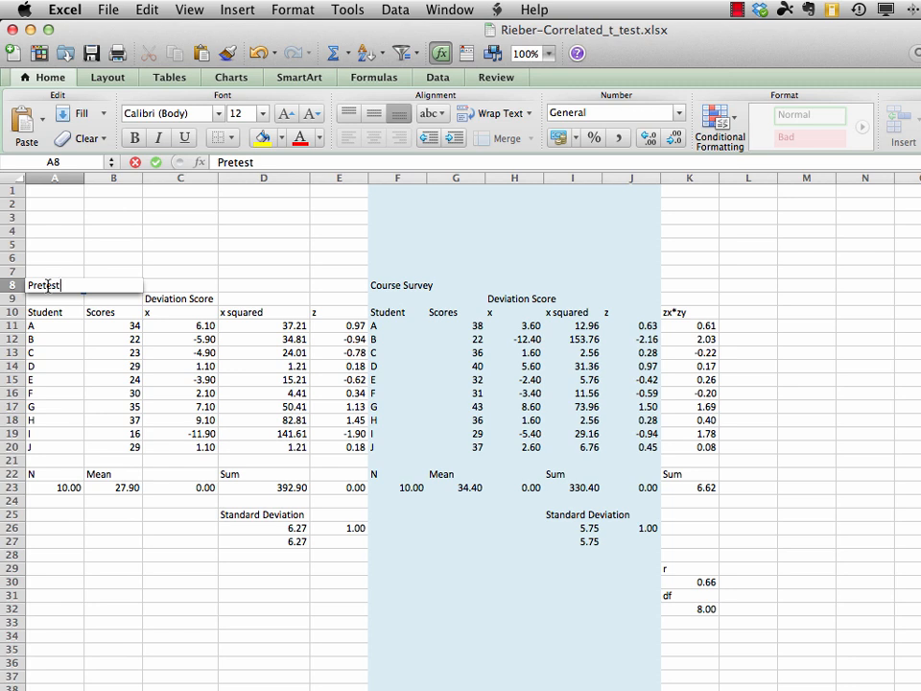
key(Return)
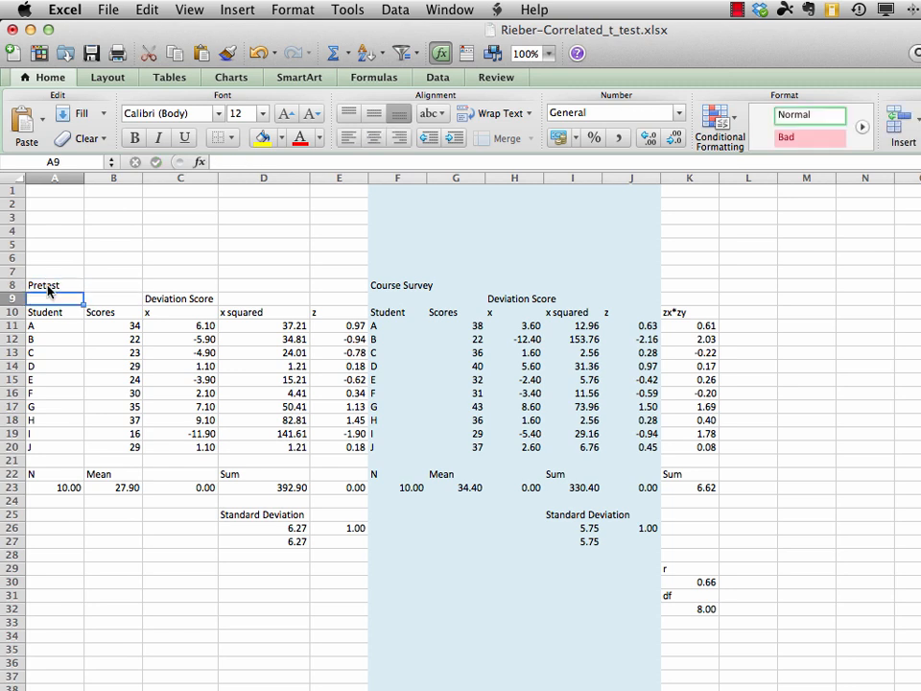
click(386, 285)
text(Posttest)
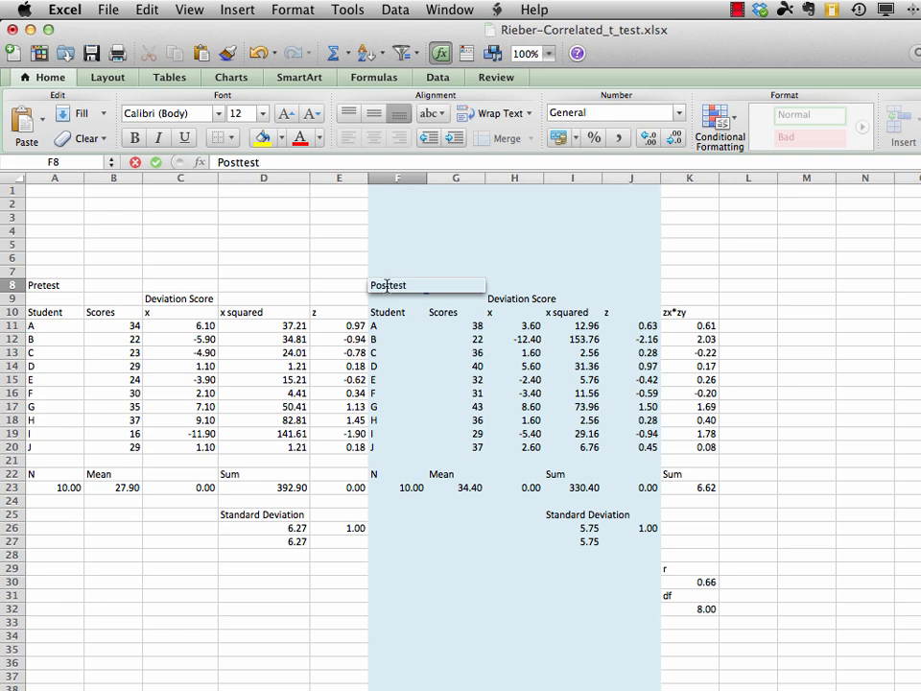
key(Return)
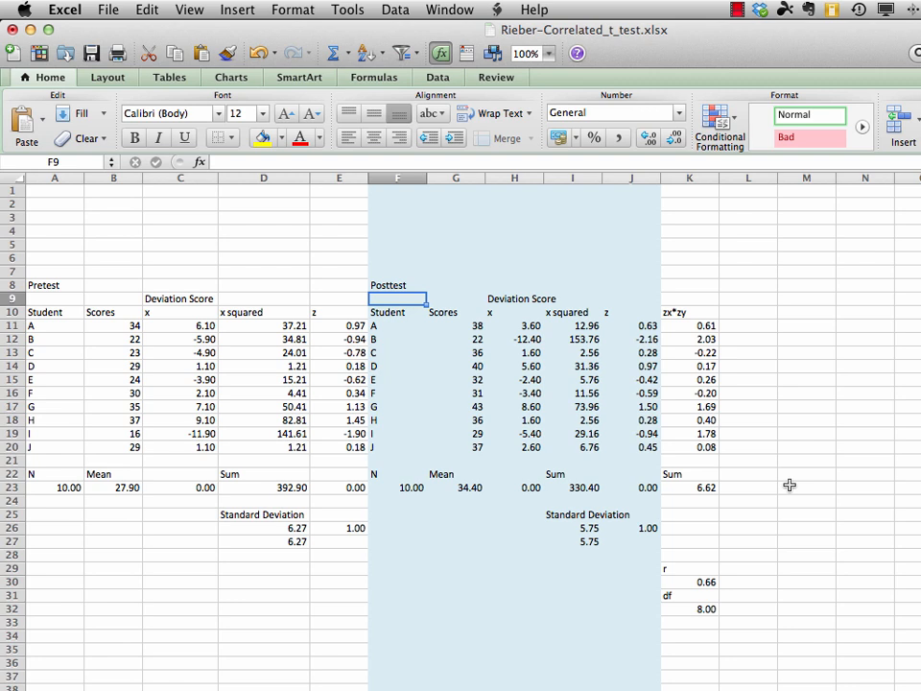
key(super+z)
Add the labels "t num" in L22, "t denom" in L25 and "t value" in L29
click(744, 473)
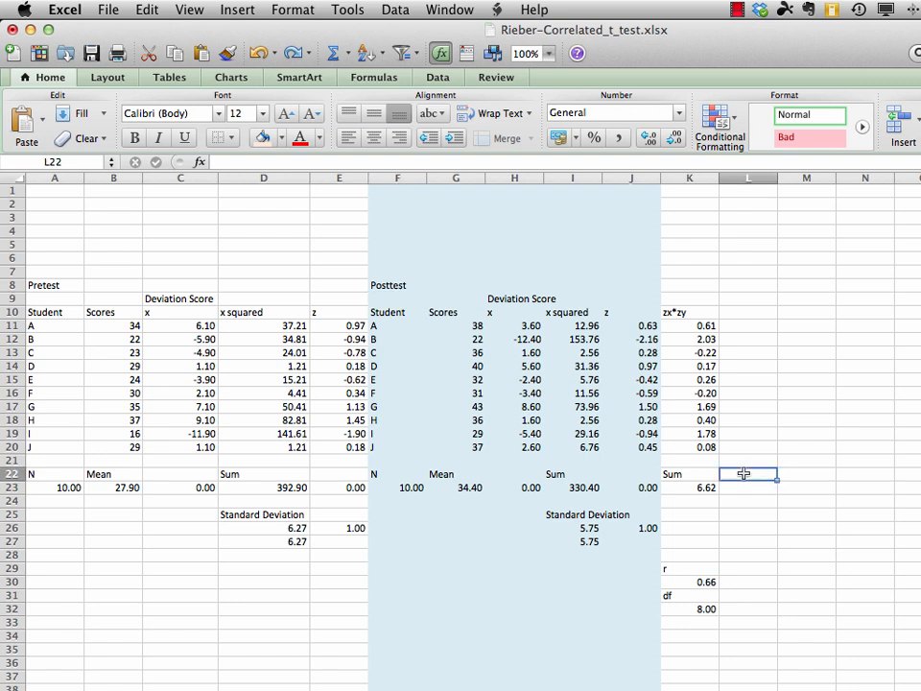
text(t num)
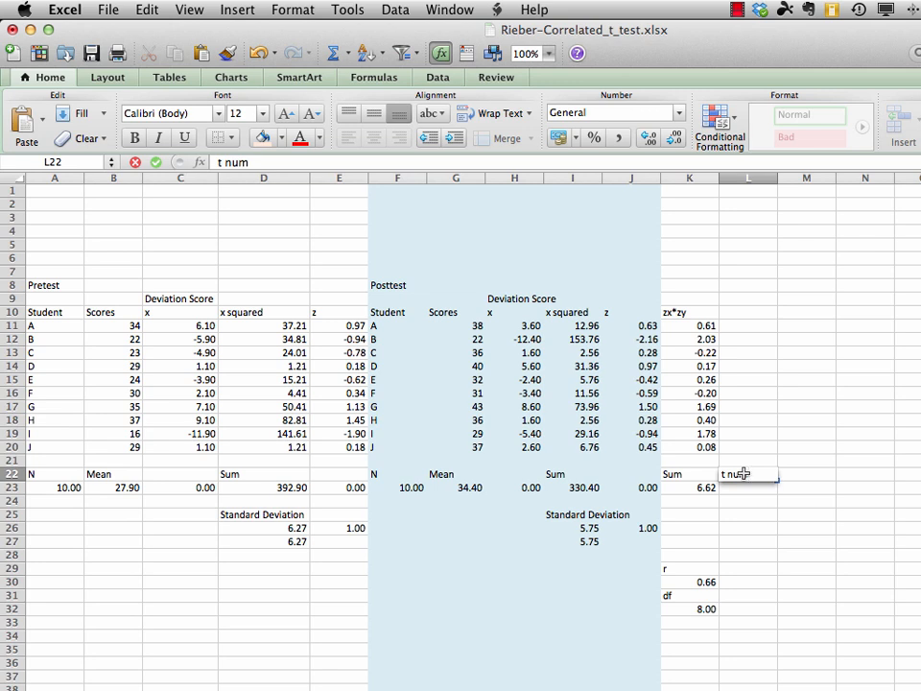
key(Return)
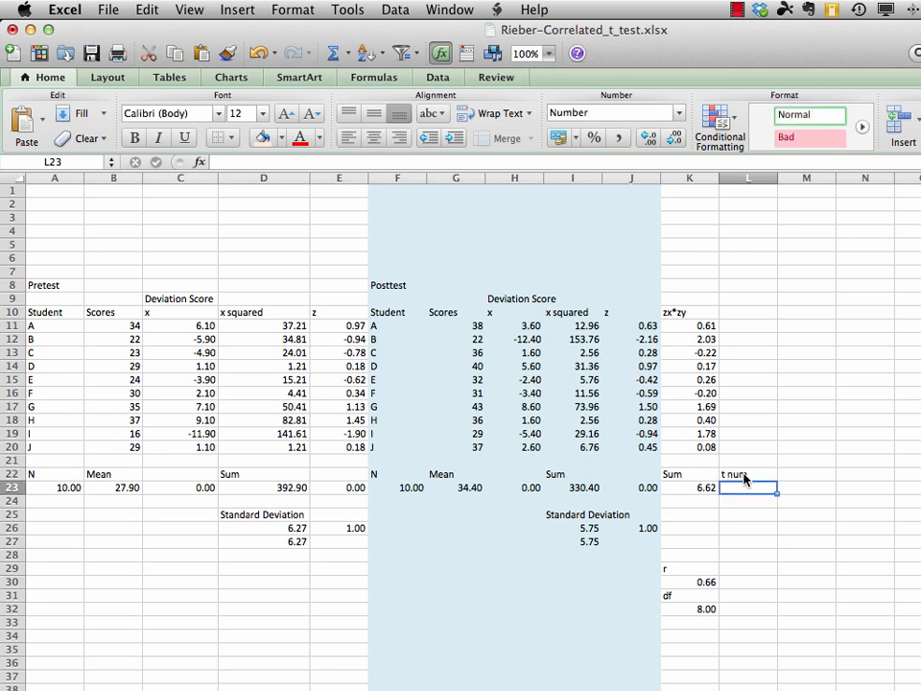
click(741, 516)
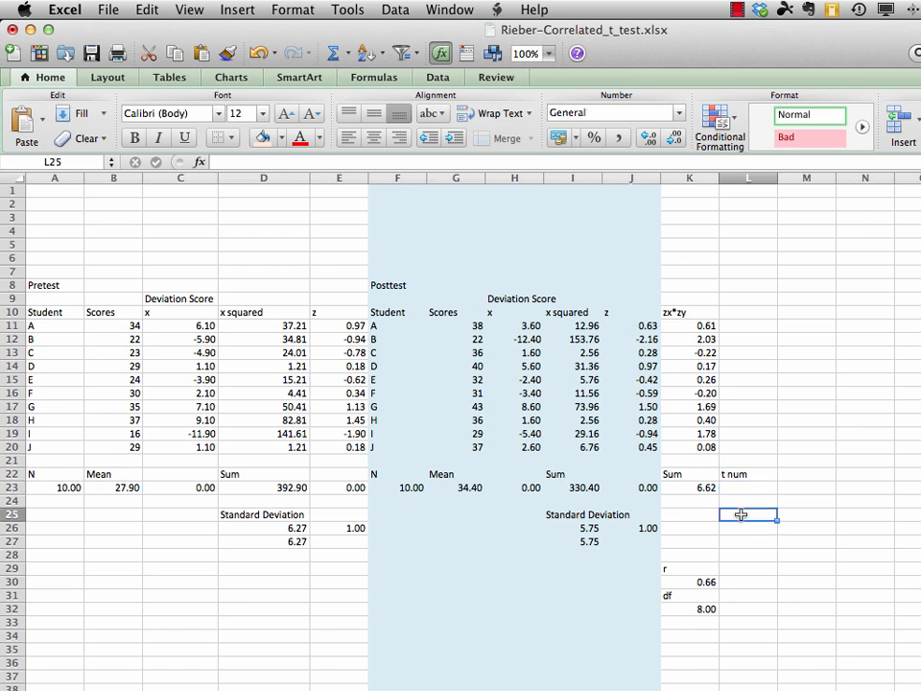
text(t denom)
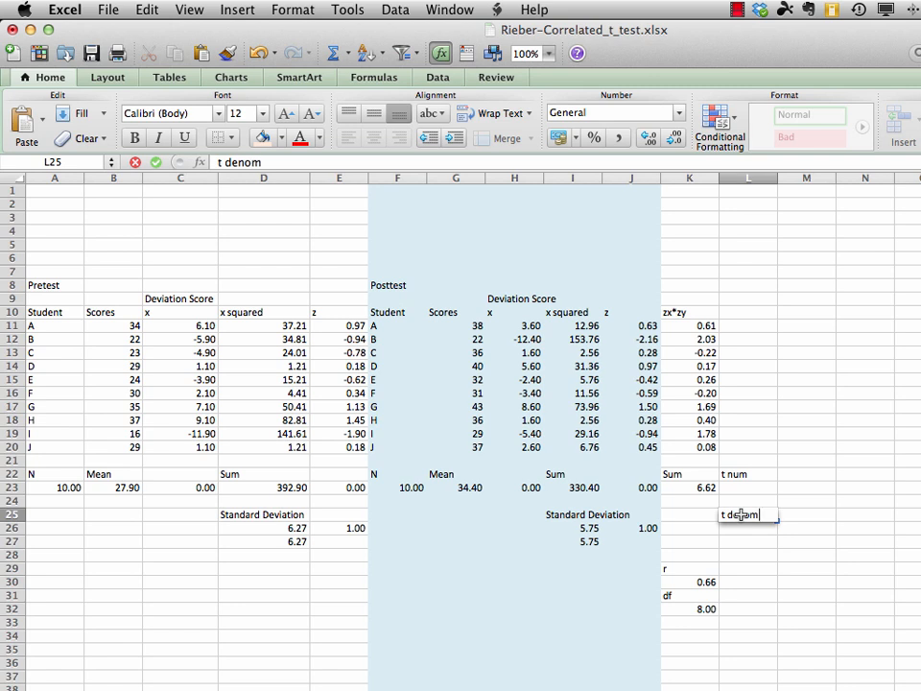
key(Return)
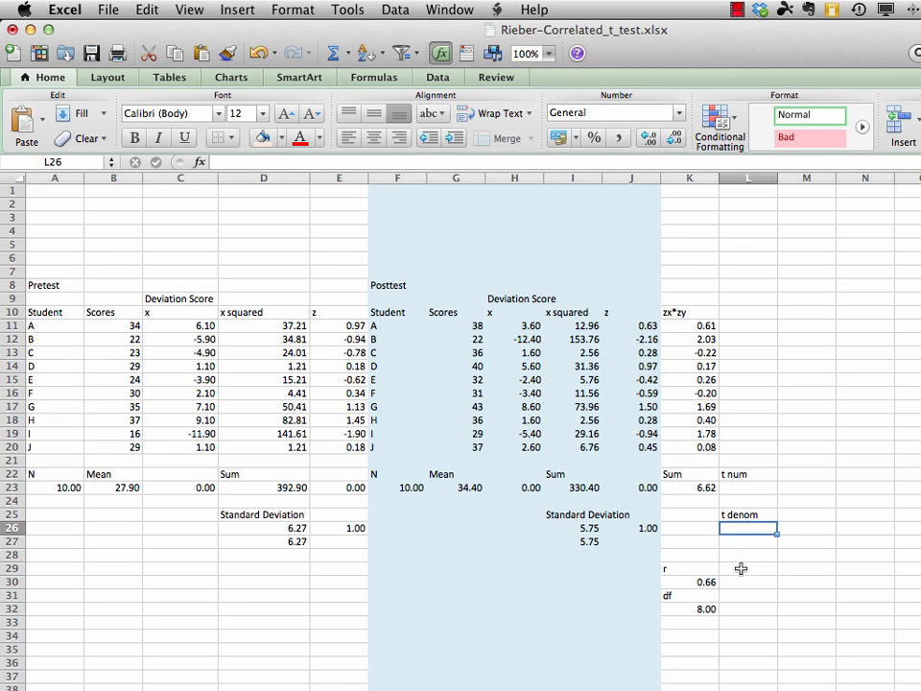
click(740, 569)
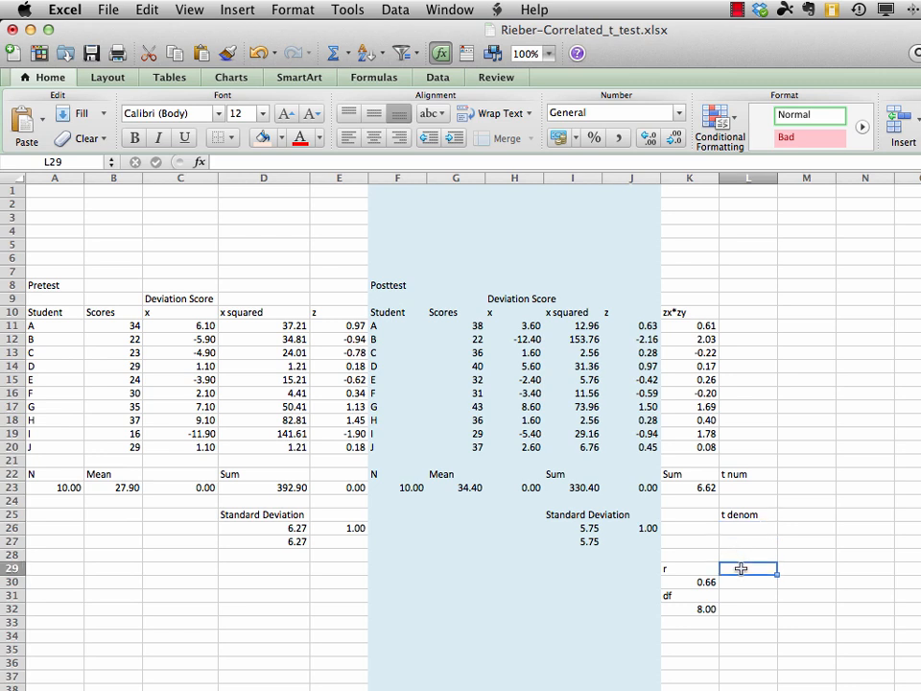
text(t value)
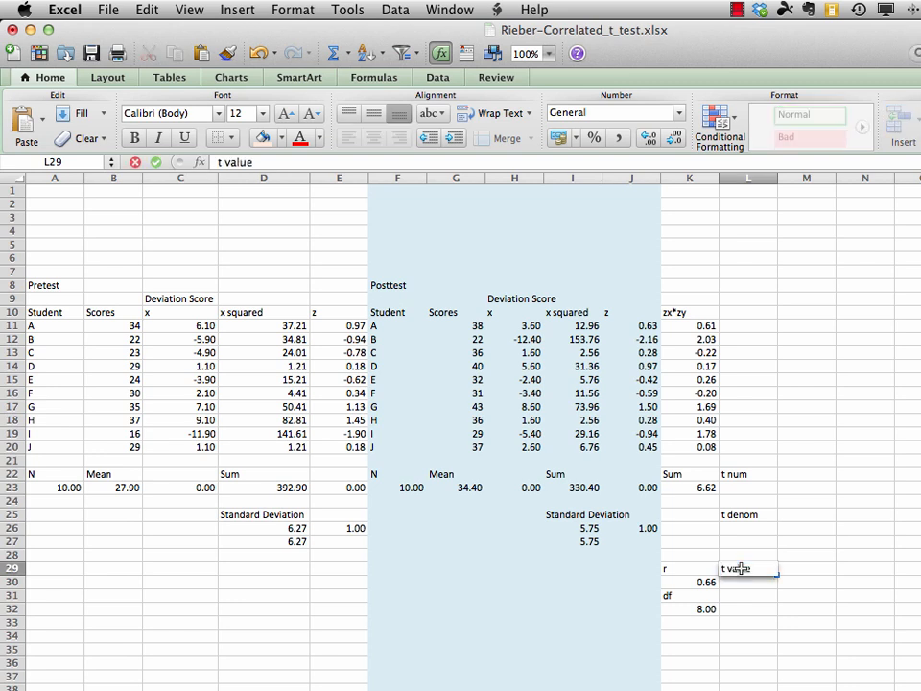
key(Return)
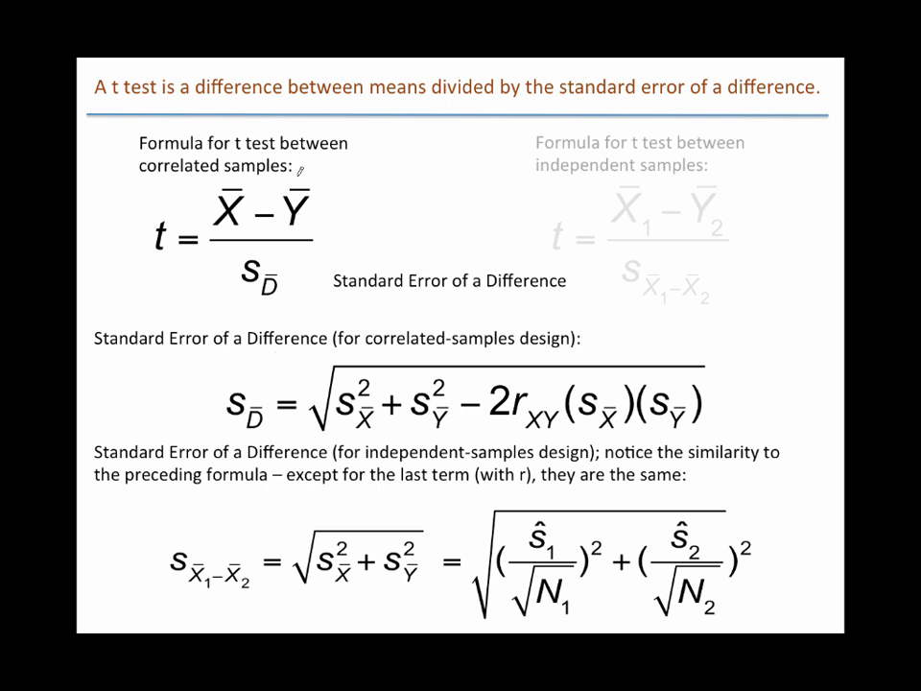
mouse_move(296, 174)
mouse_down()
mouse_move(236, 165)
mouse_move(198, 195)
mouse_move(219, 241)
mouse_move(299, 239)
mouse_move(321, 182)
mouse_move(288, 167)
mouse_up()
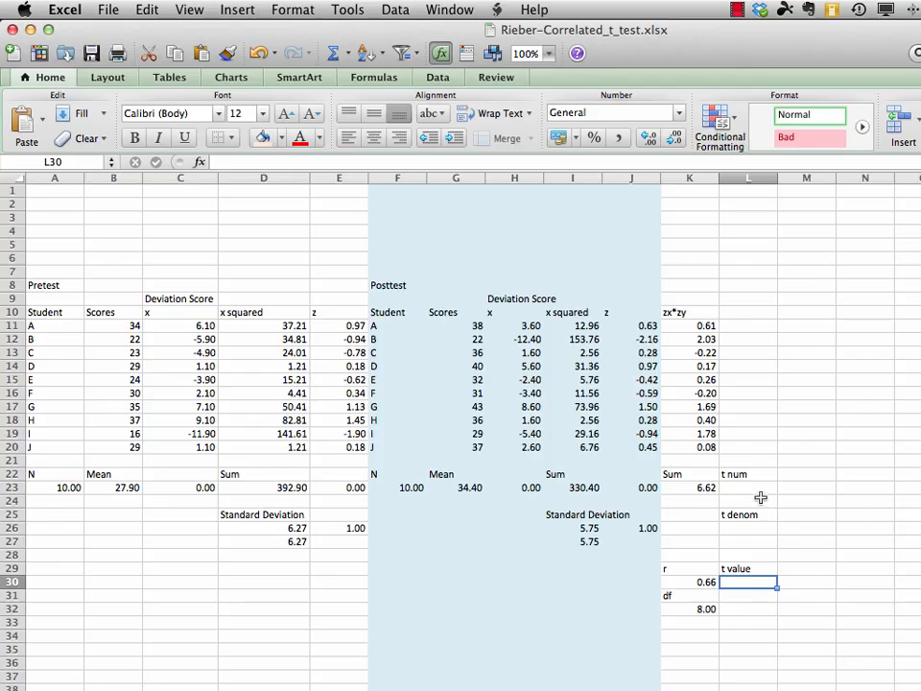
Calculate the t numerator in L23 as pretest mean minus posttest mean with =B23-G23, and save the workbook
click(747, 488)
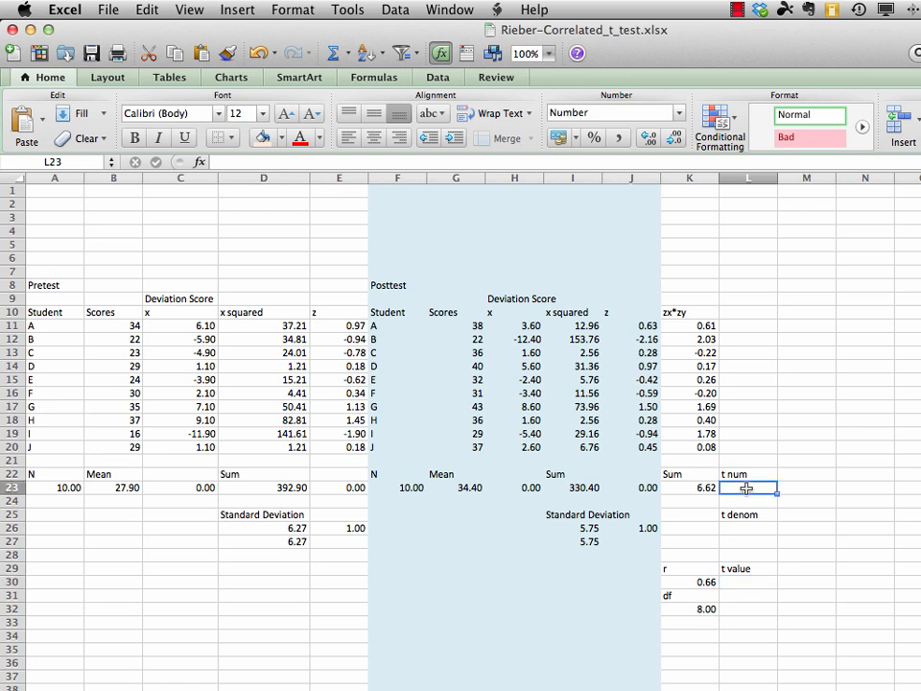
text(=)
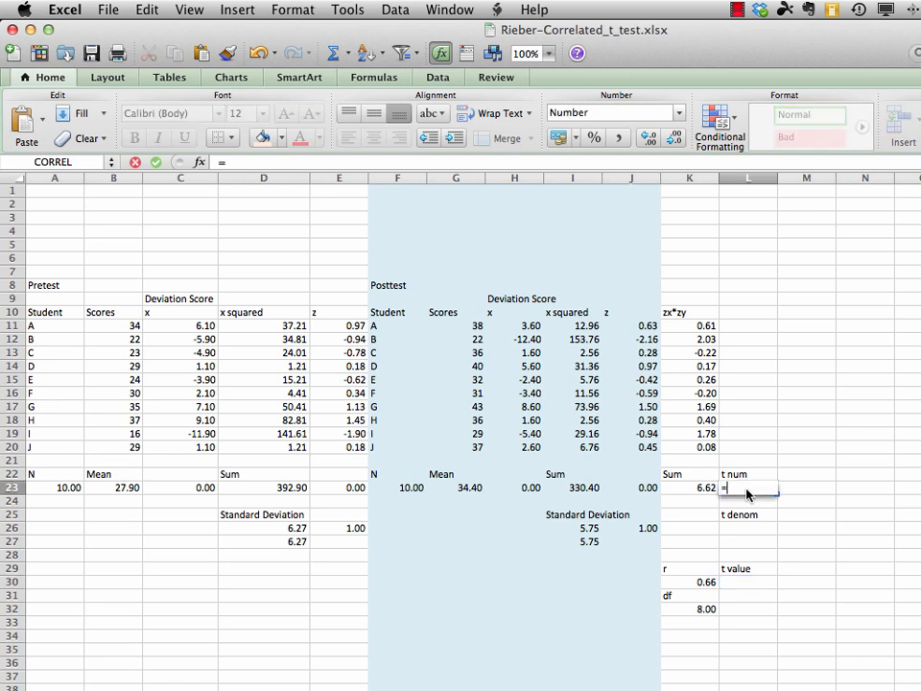
click(122, 488)
text(-)
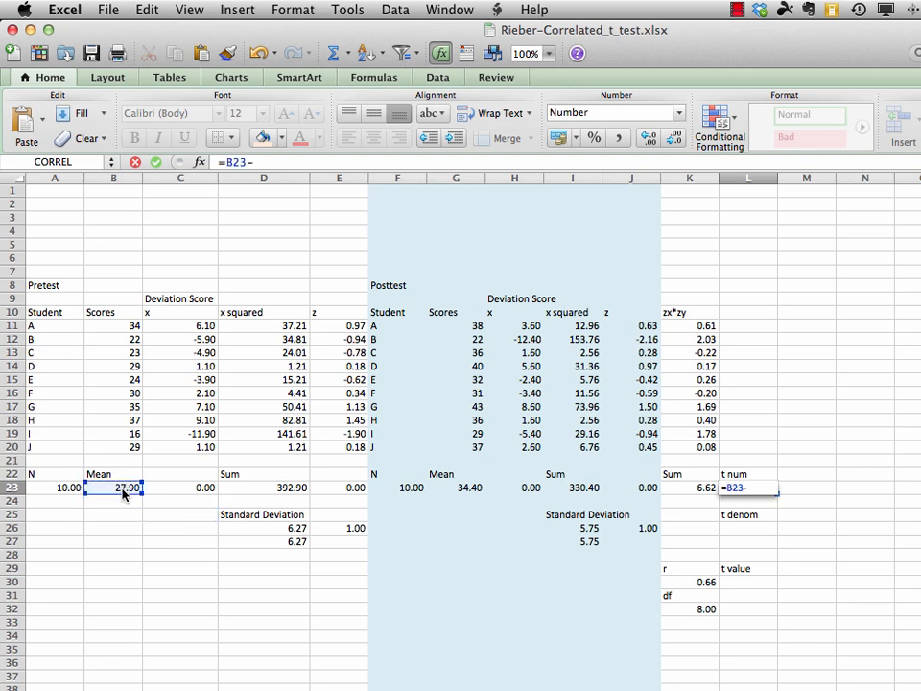
click(469, 490)
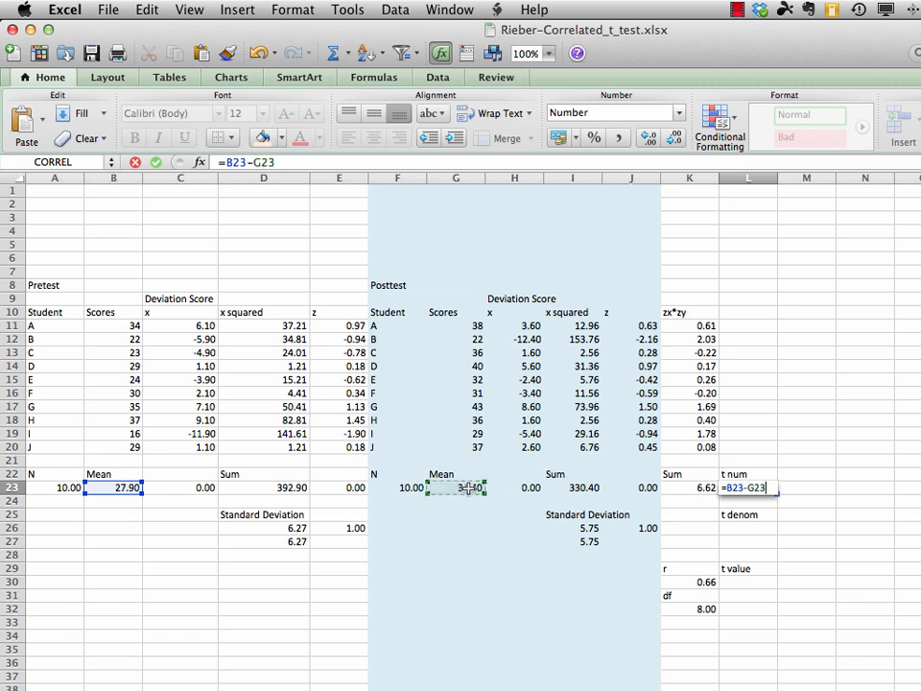
key(Return)
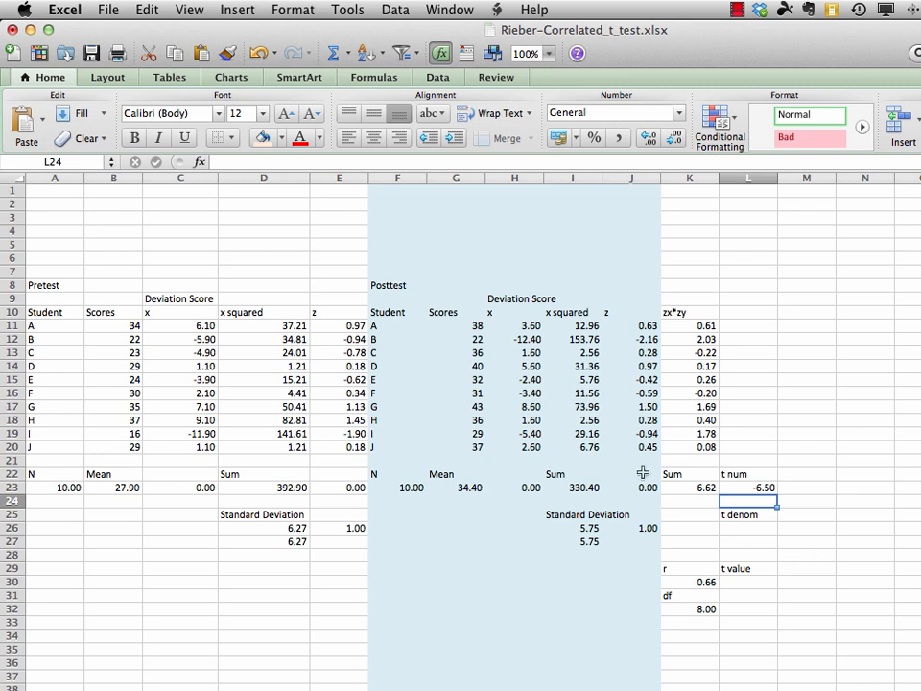
click(107, 9)
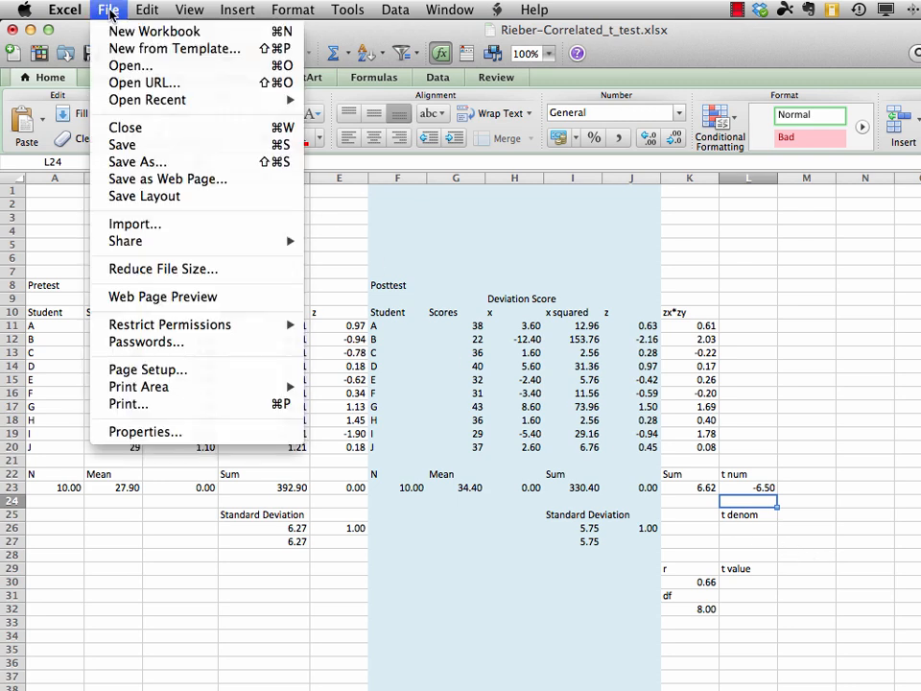
click(132, 144)
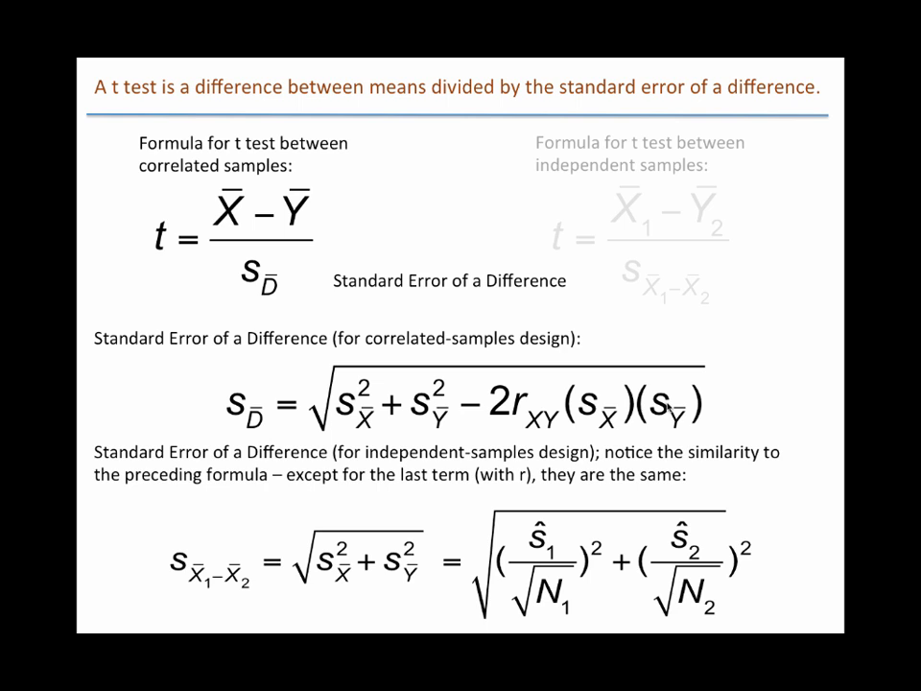
key(Right)
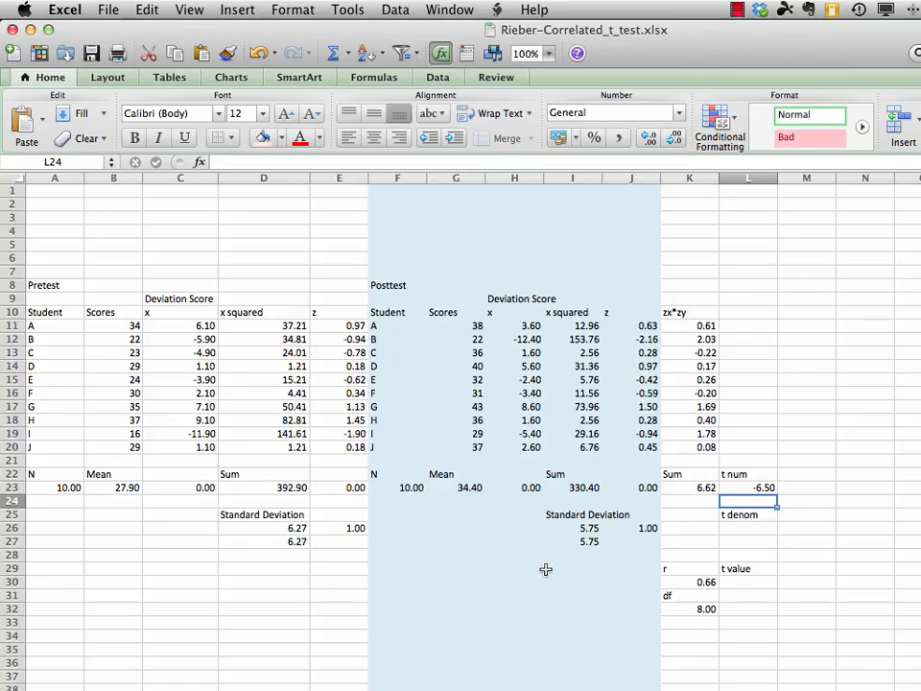
Label cell D29 as "s subXbar" below the pretest standard deviations
click(281, 567)
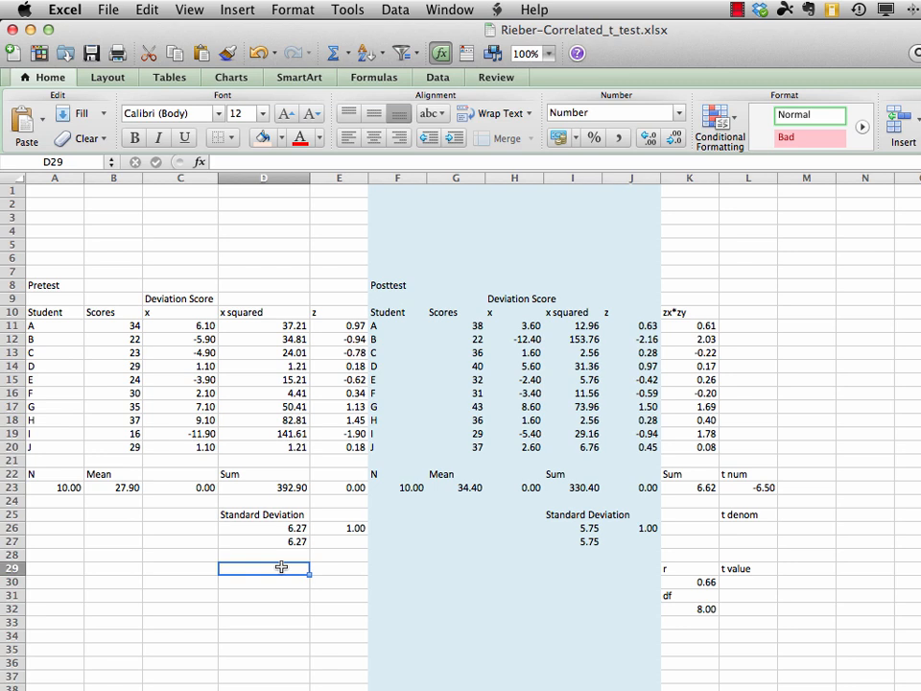
text(s sub)
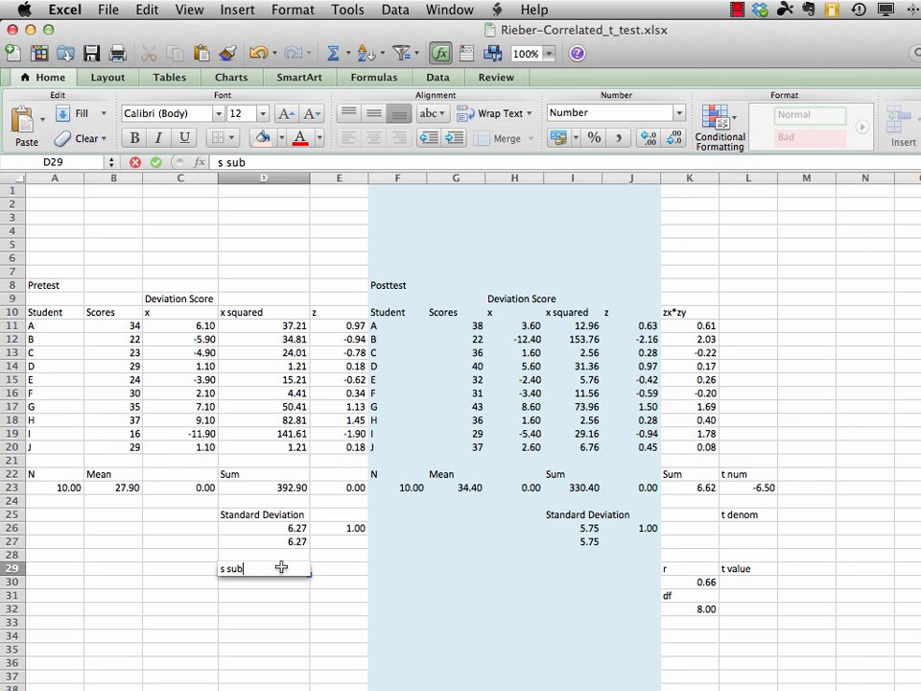
text(Xbar)
key(Return)
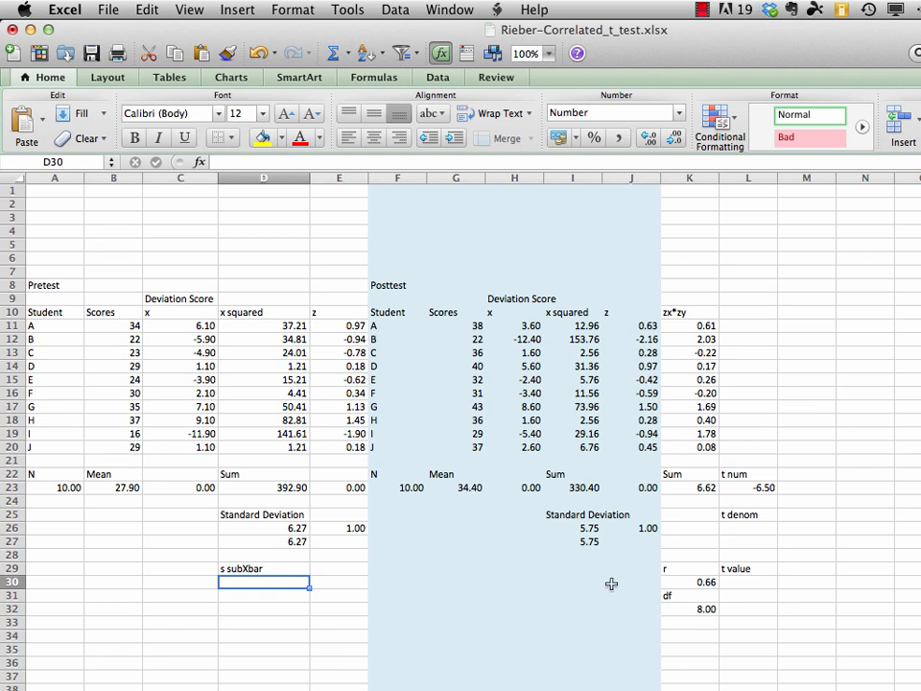
Calculate the pretest standard error of the mean in D30 with =D26/SQRT(A23)
text(=)
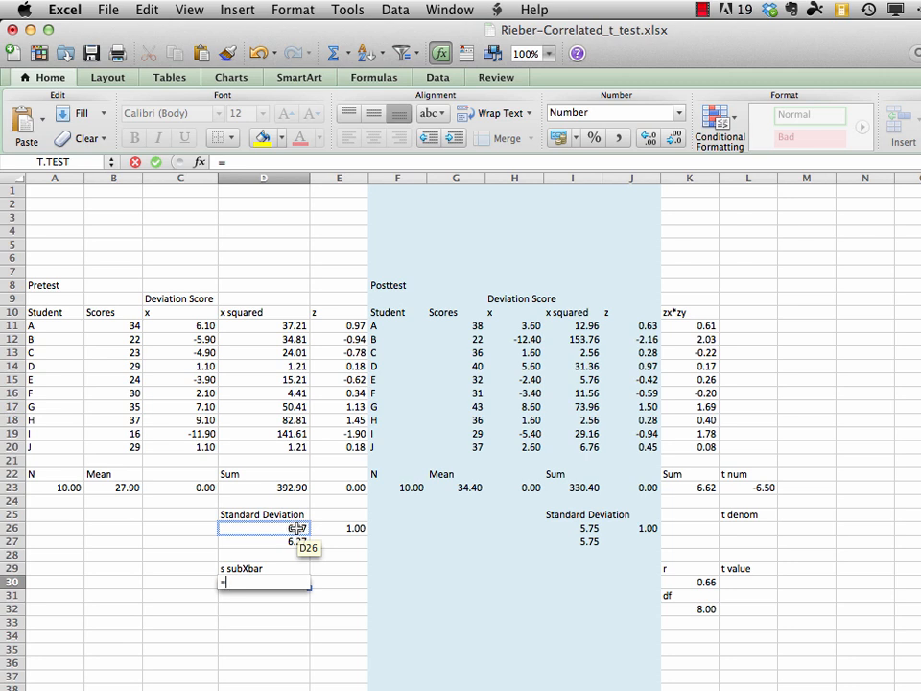
click(297, 528)
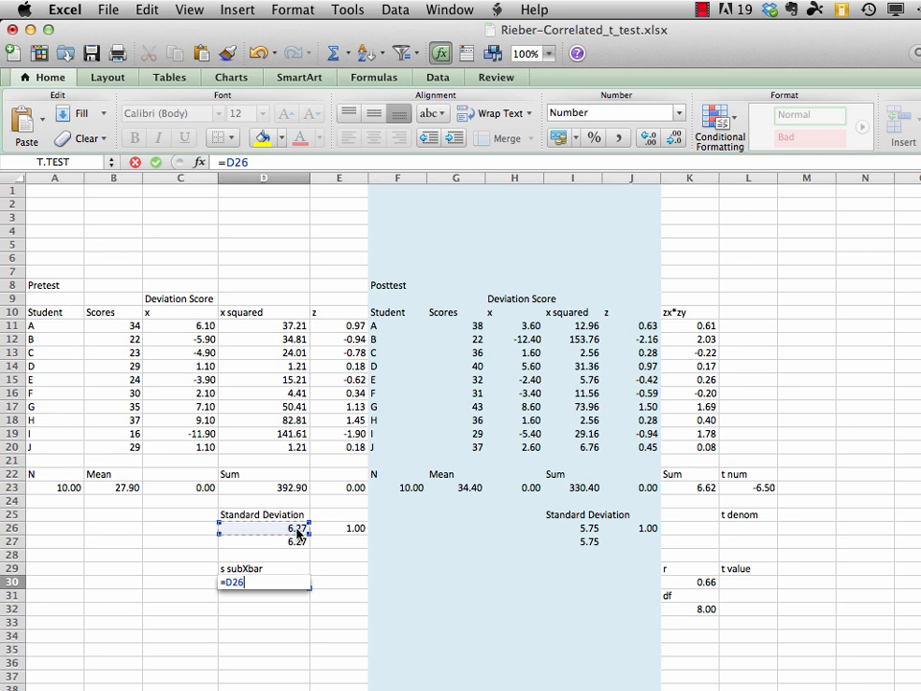
text(/)
text(sqrt)
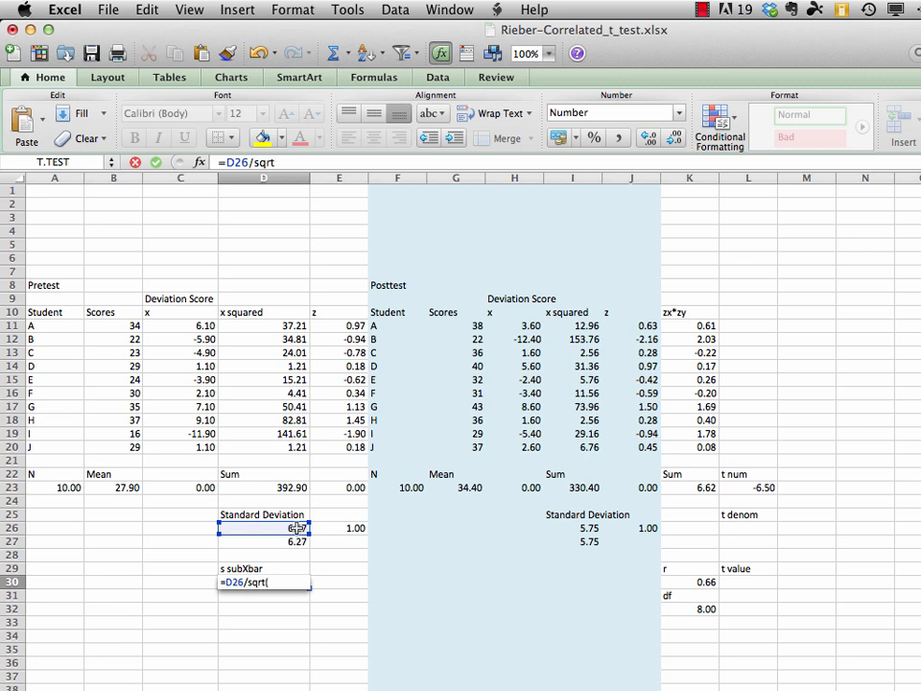
text(()
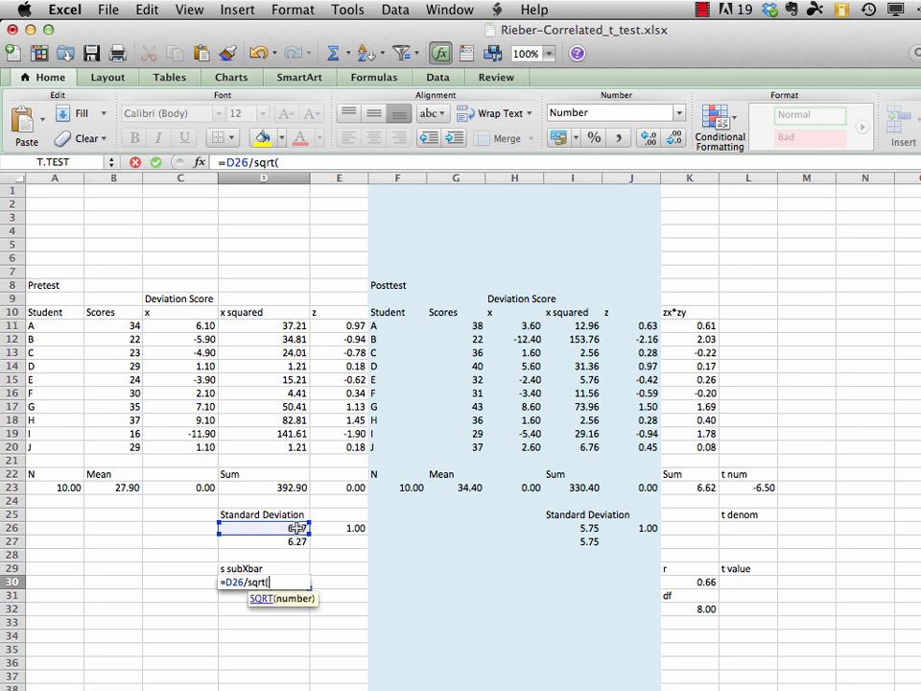
click(65, 487)
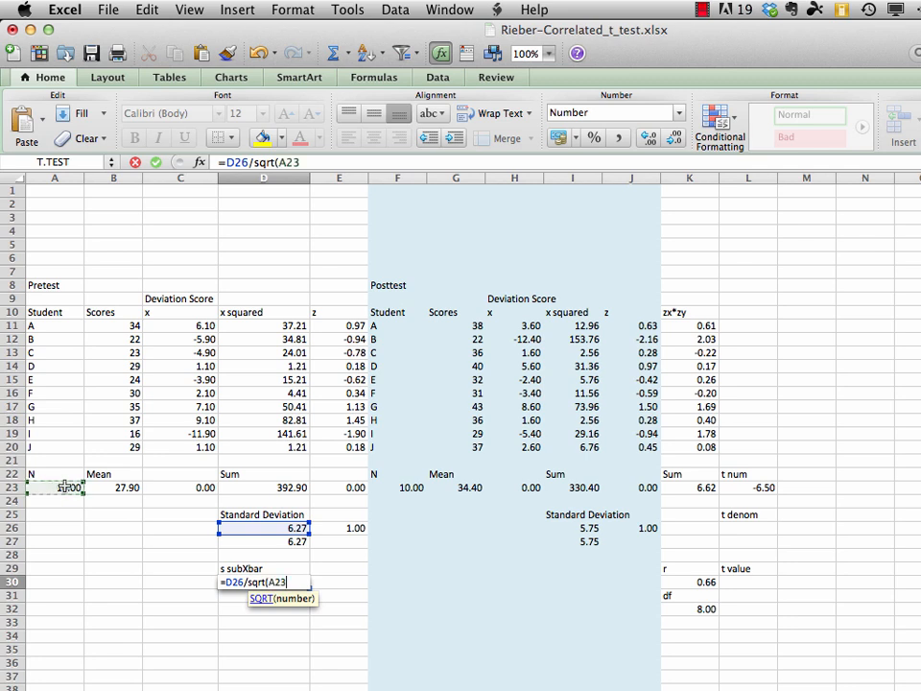
text())
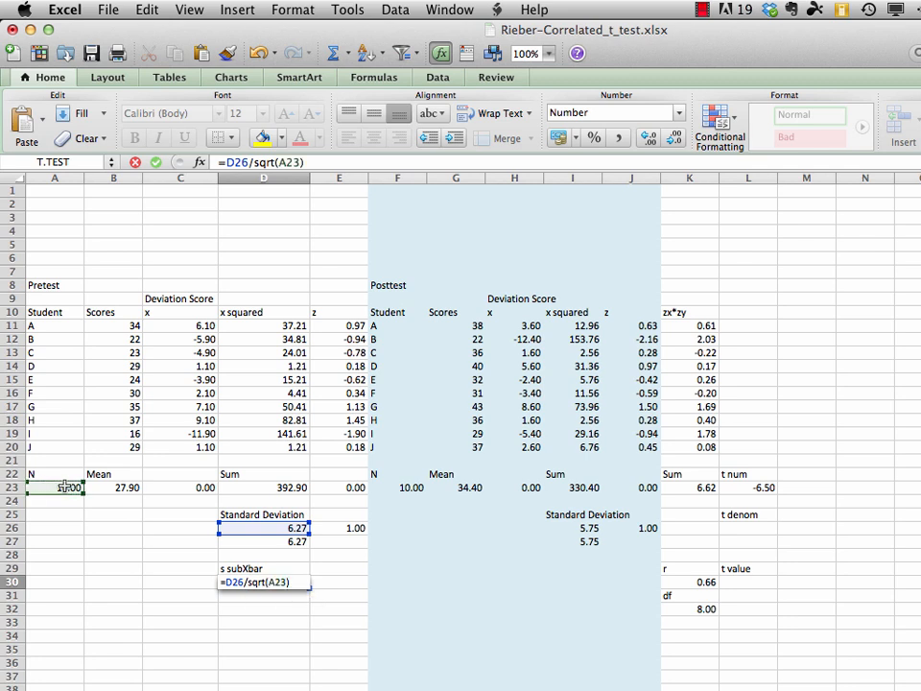
key(Return)
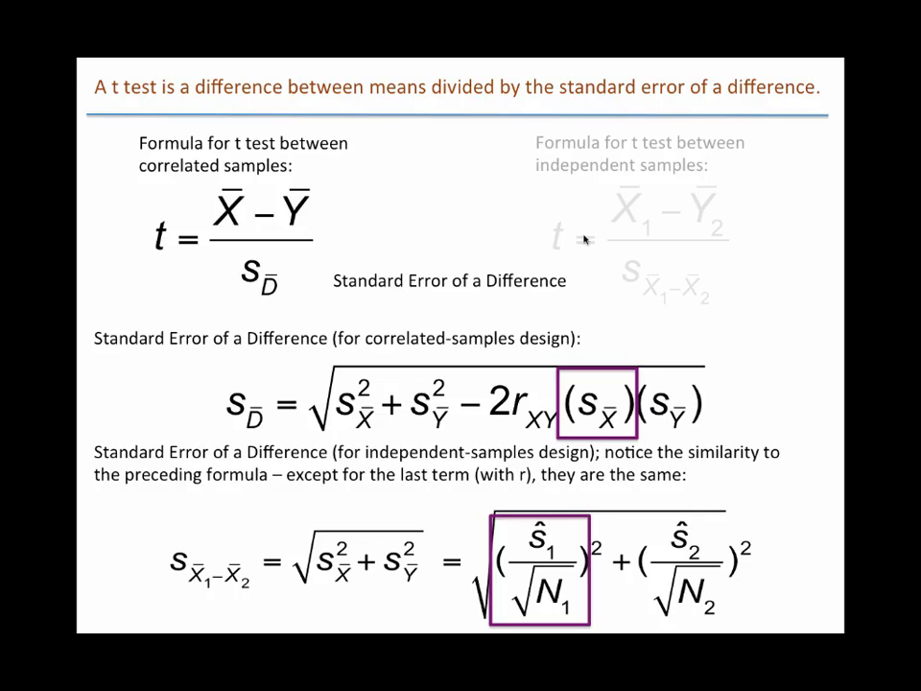
key(Right)
key(Right)
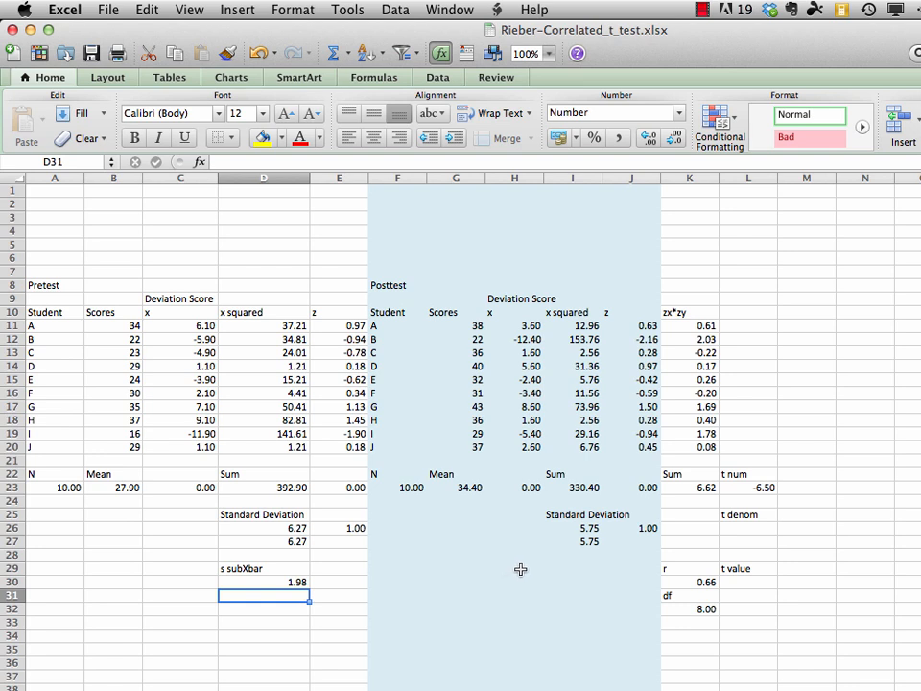
Label cell I29 as "s subYbar" below the posttest standard deviations
click(583, 570)
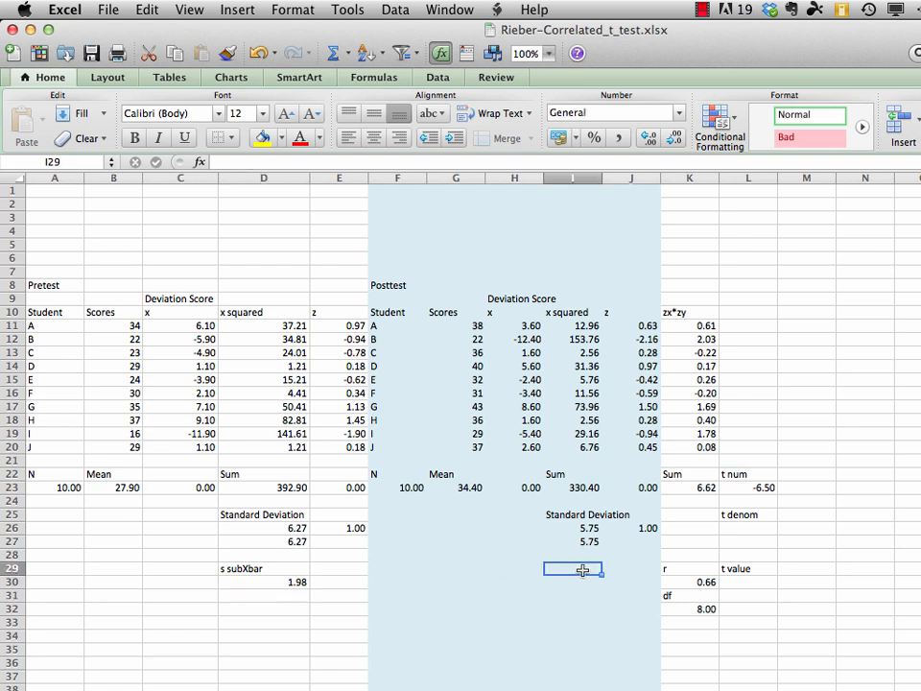
text(s)
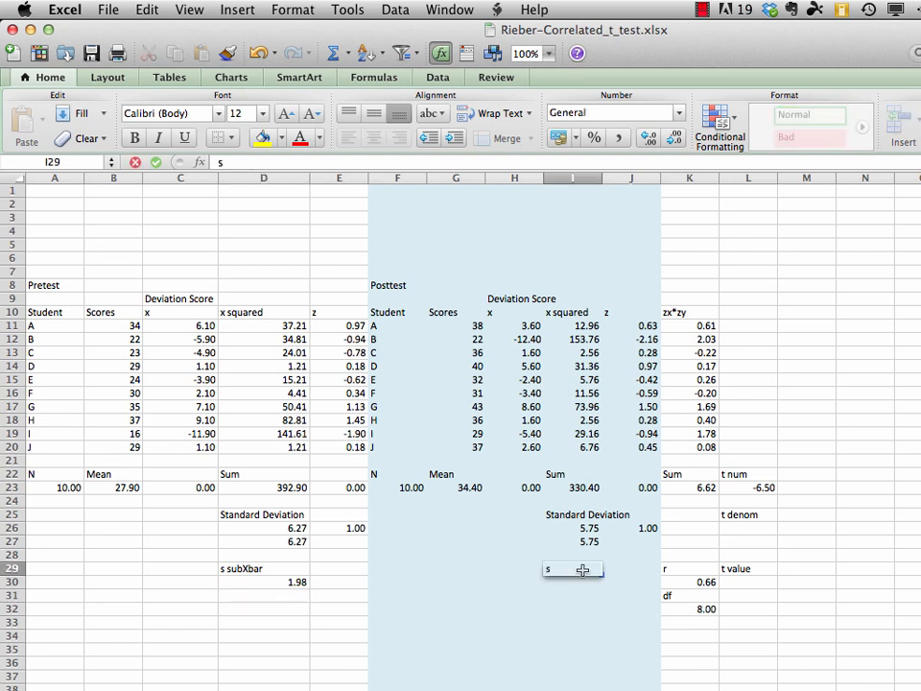
text( subYbar)
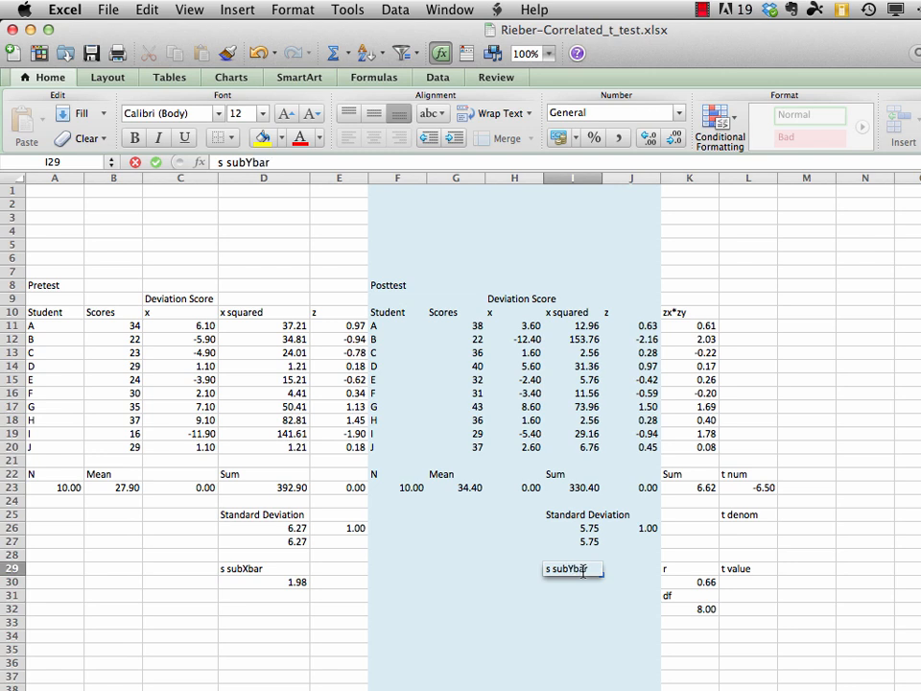
key(Return)
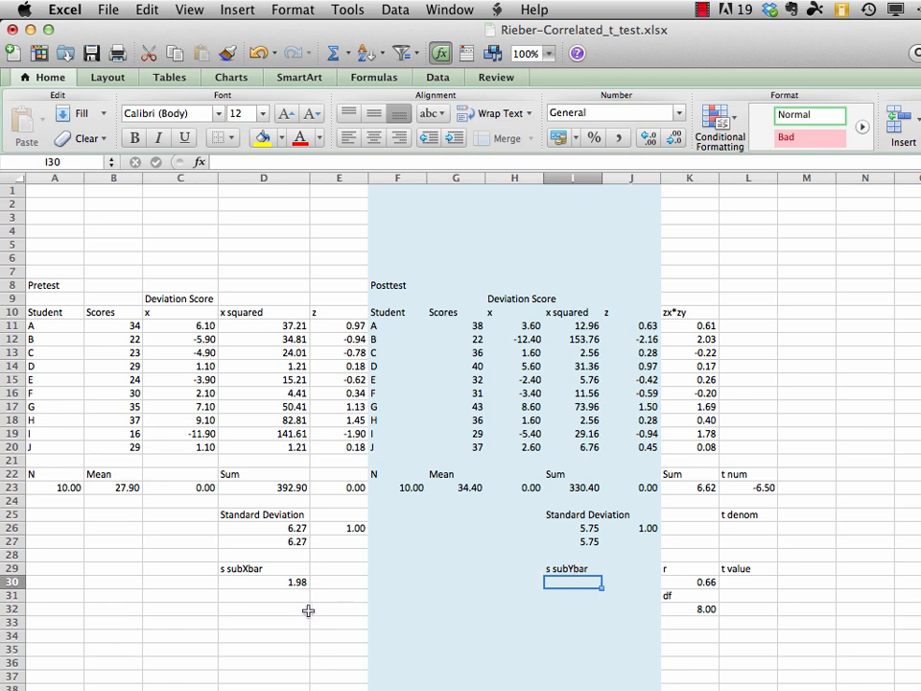
Copy the standard error formula from D30 into I30 for the posttest, and save the workbook
click(292, 582)
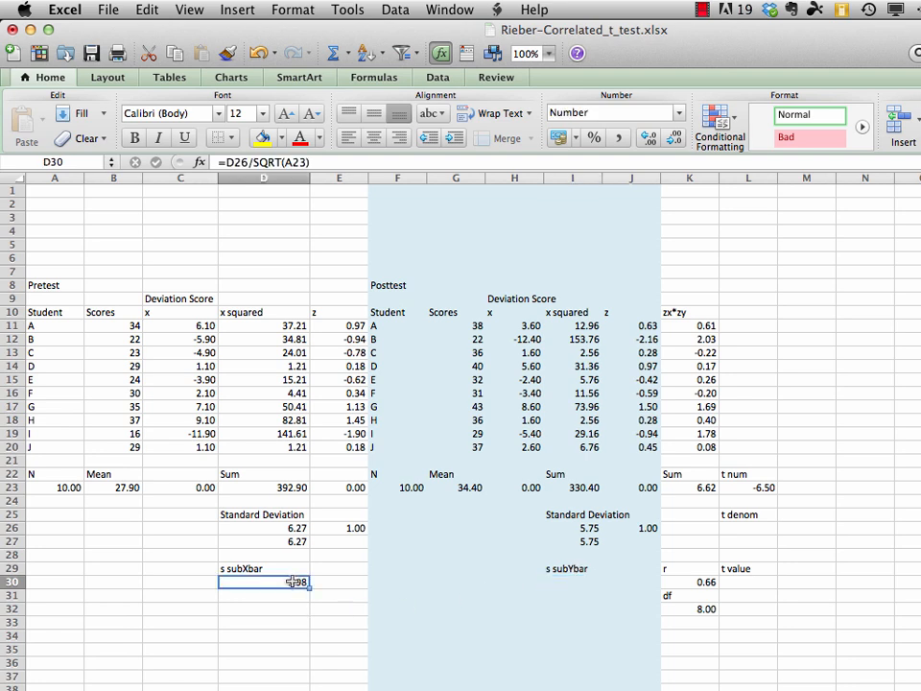
click(153, 11)
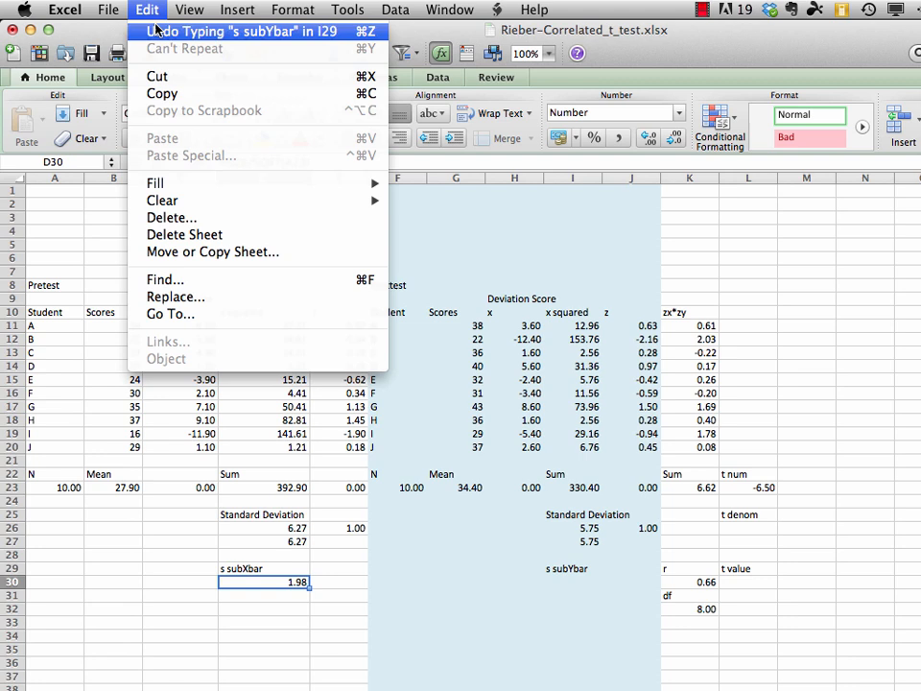
click(161, 91)
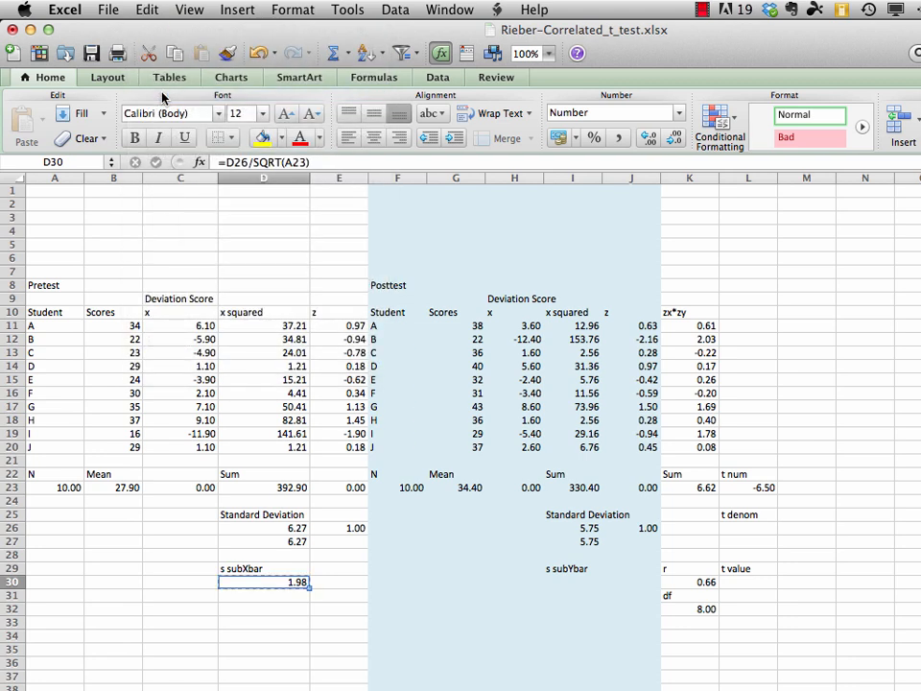
click(570, 582)
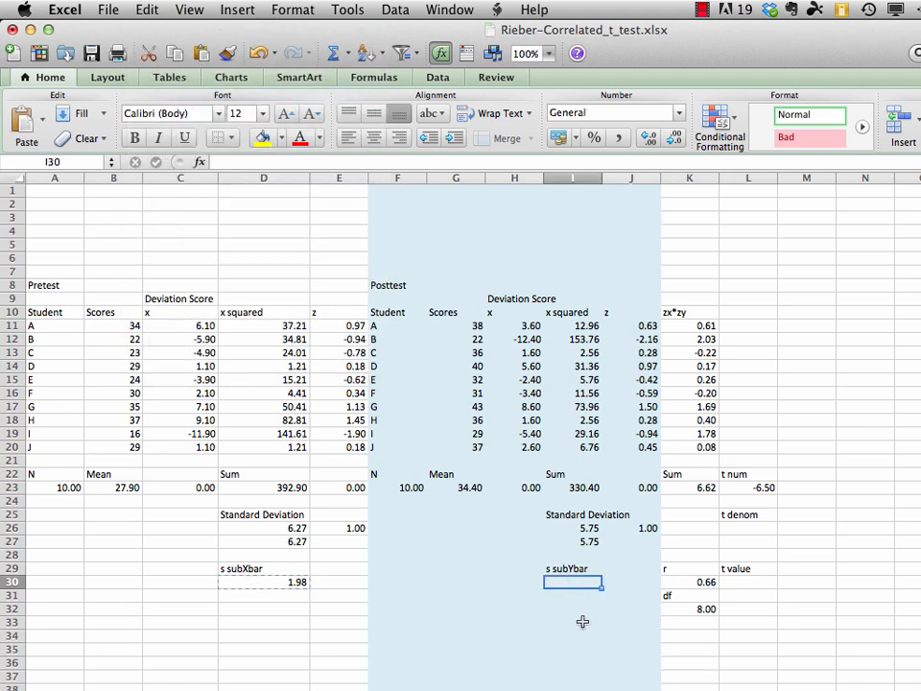
click(148, 9)
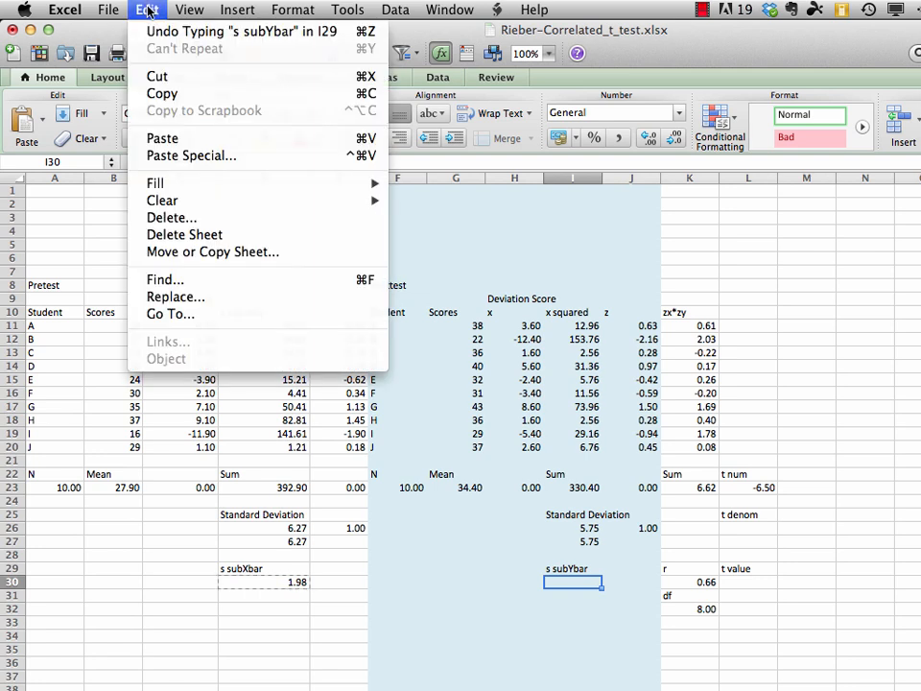
click(163, 139)
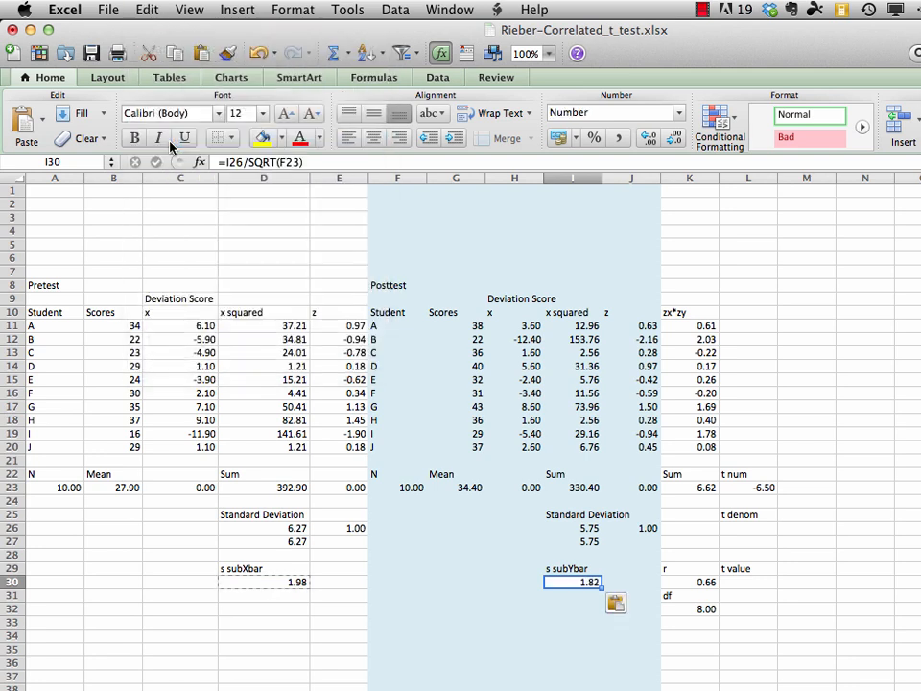
key(Return)
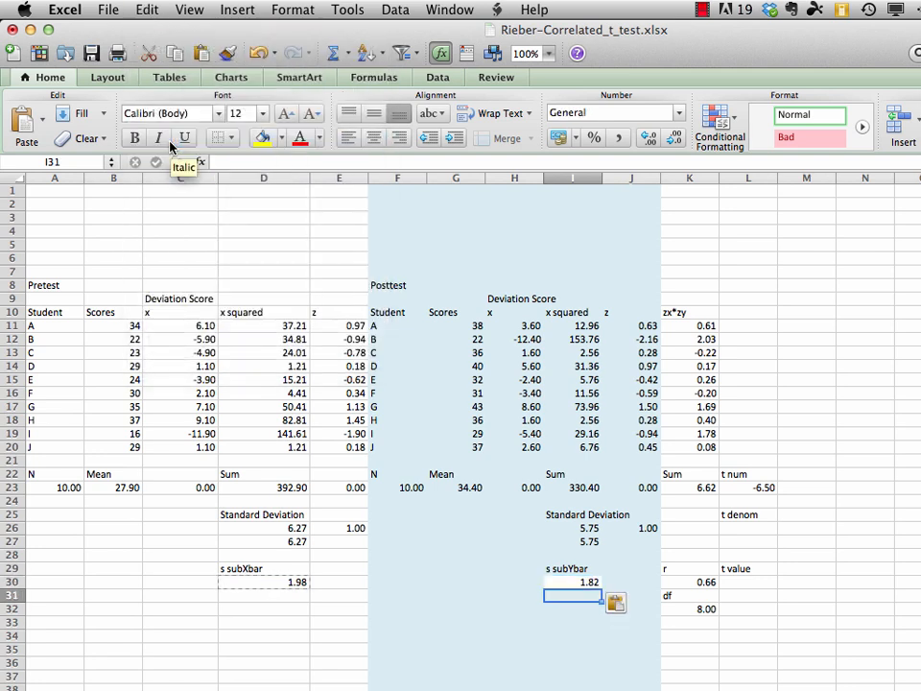
click(113, 13)
click(125, 147)
Examine which cells the copied posttest standard error formula in I30 refers to
click(584, 581)
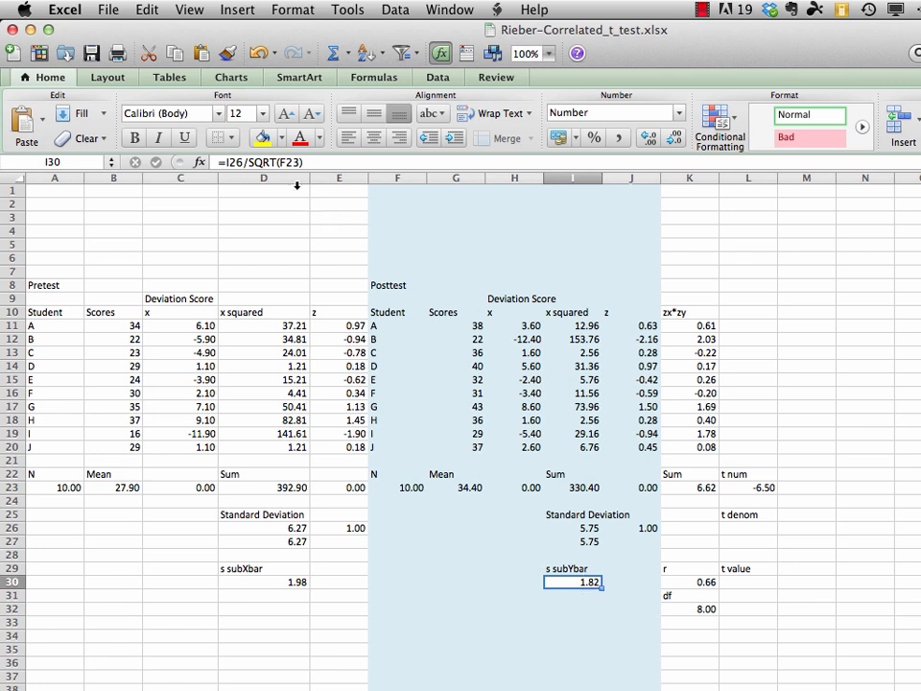
click(271, 162)
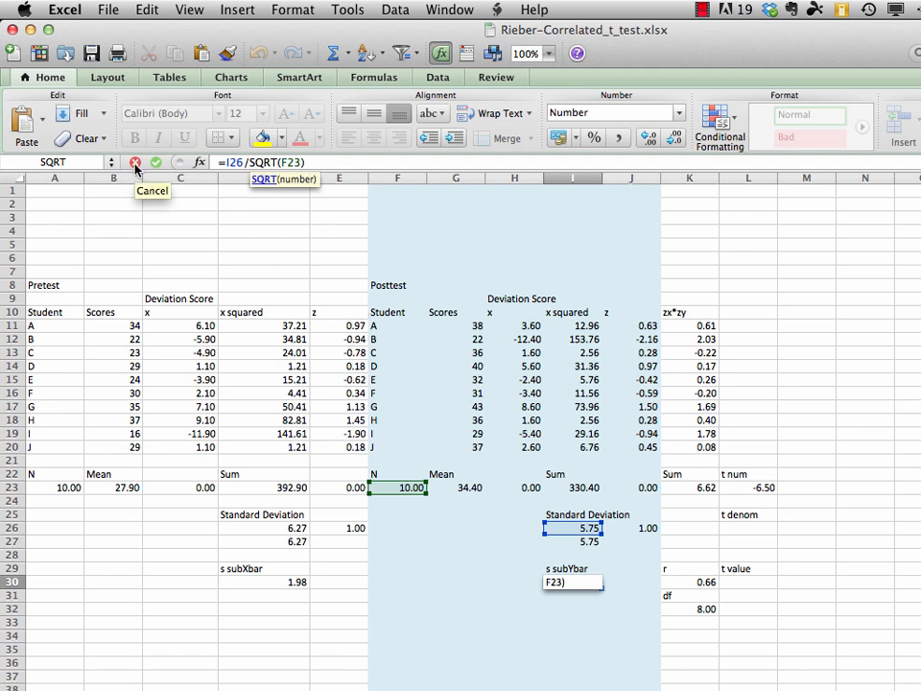
key(Return)
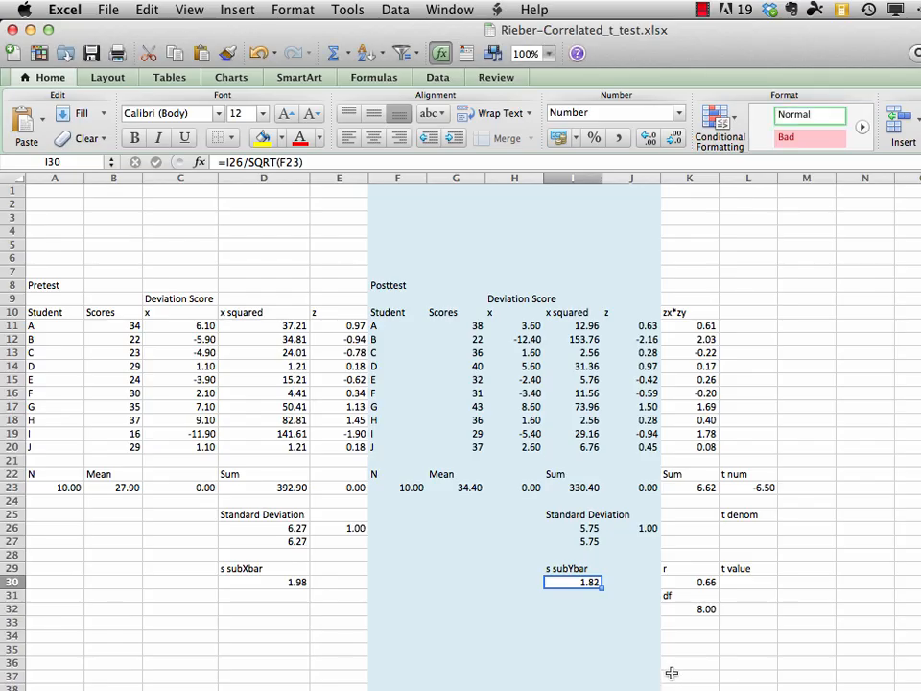
Label cell D32 as "s subXbar squared" below the pretest standard error
click(268, 608)
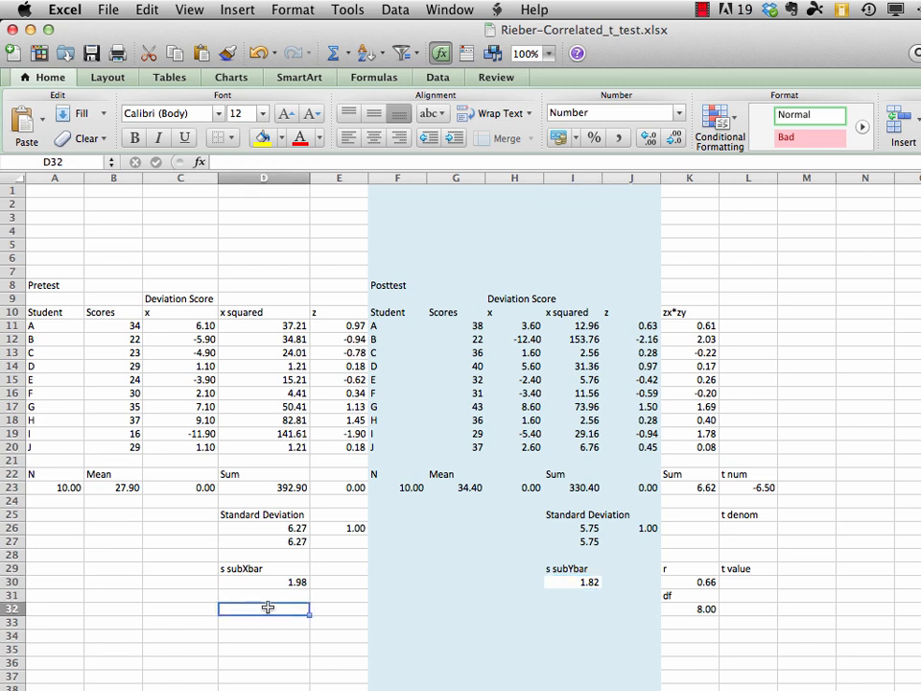
text(s subX)
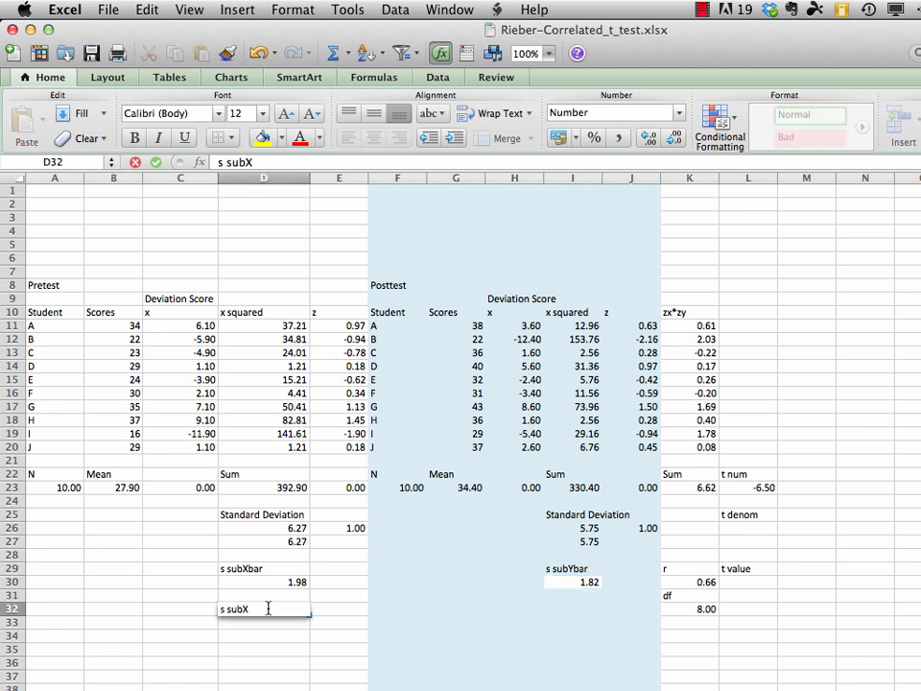
text(bar squared)
key(Return)
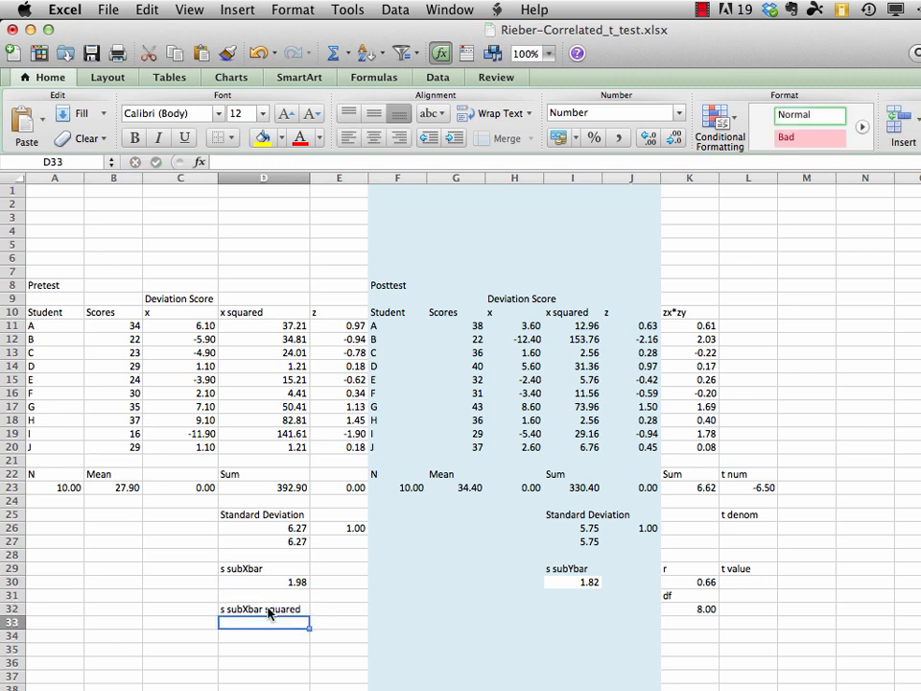
Square the pretest standard error in D33 with =D30*D30
text(=)
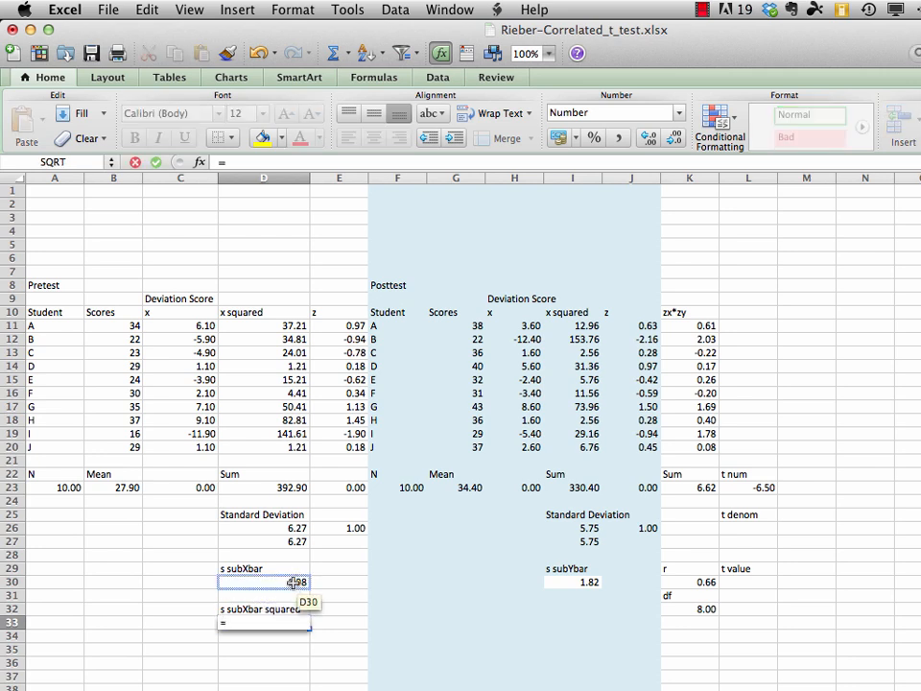
click(296, 583)
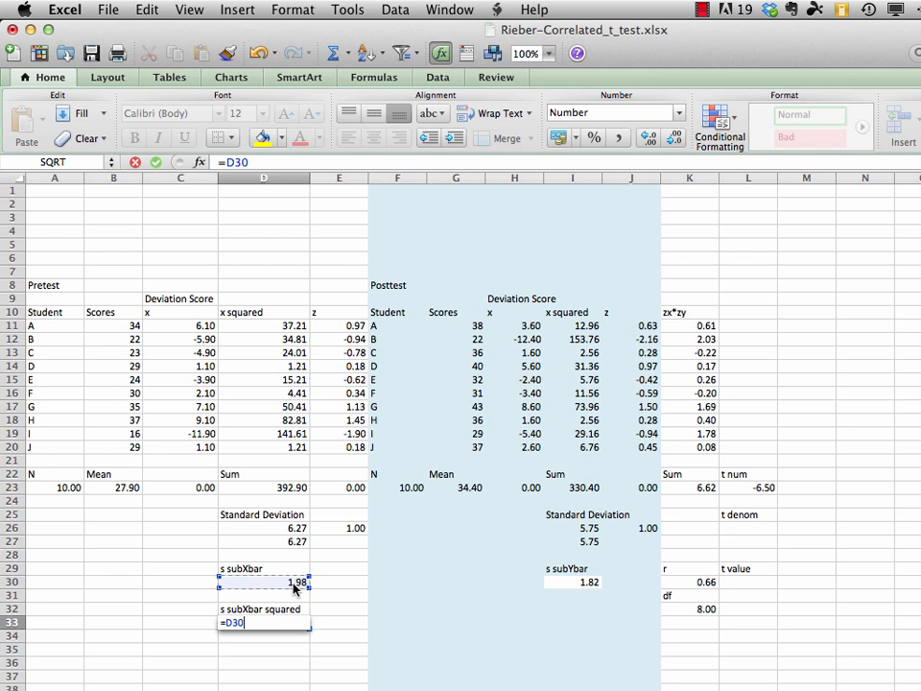
text(*)
click(275, 583)
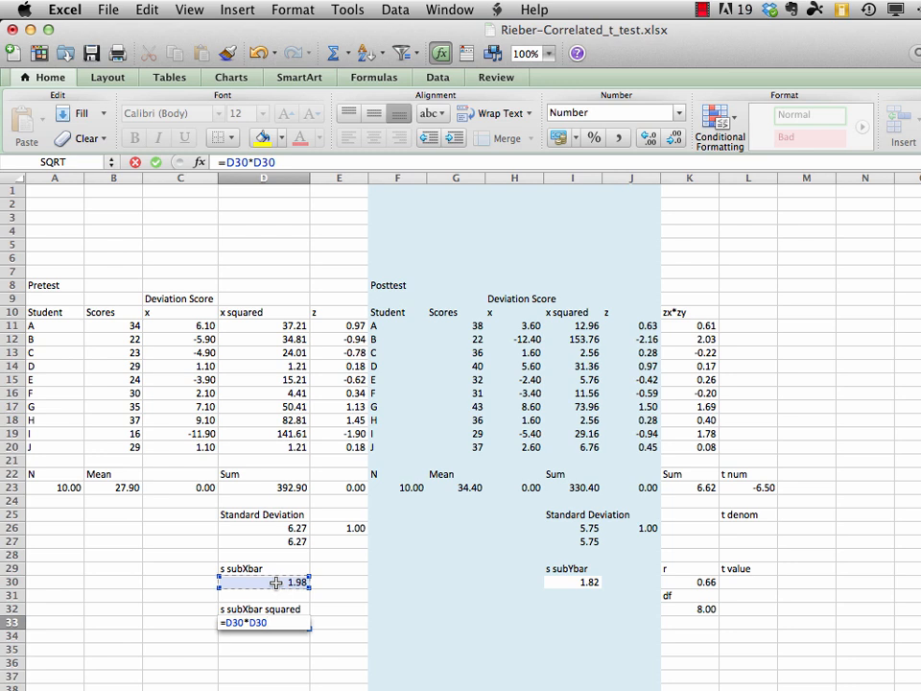
key(Return)
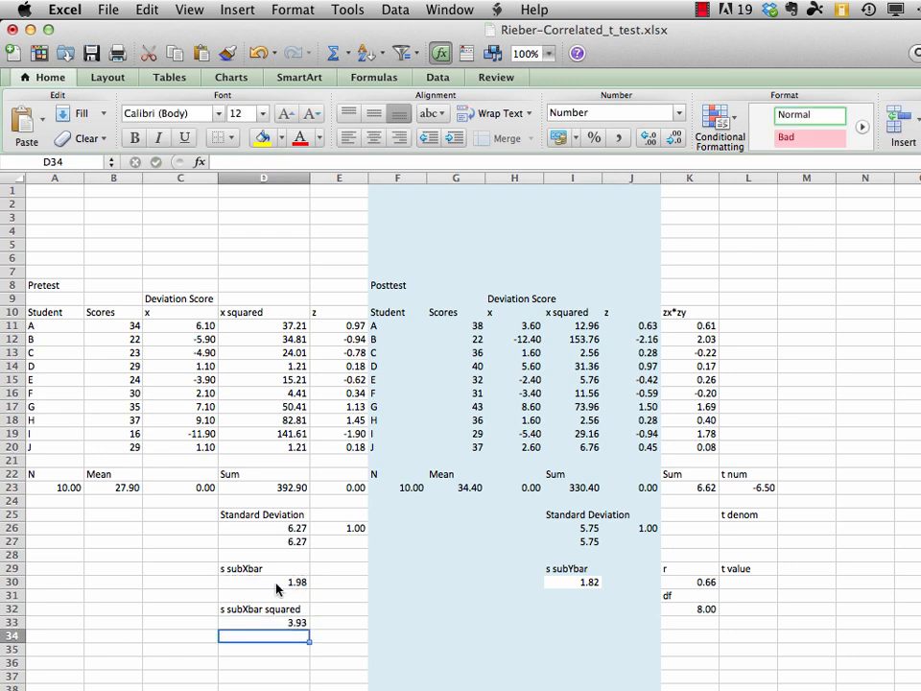
Label cell I32 as "s subYbar squared" below the posttest standard error
click(583, 610)
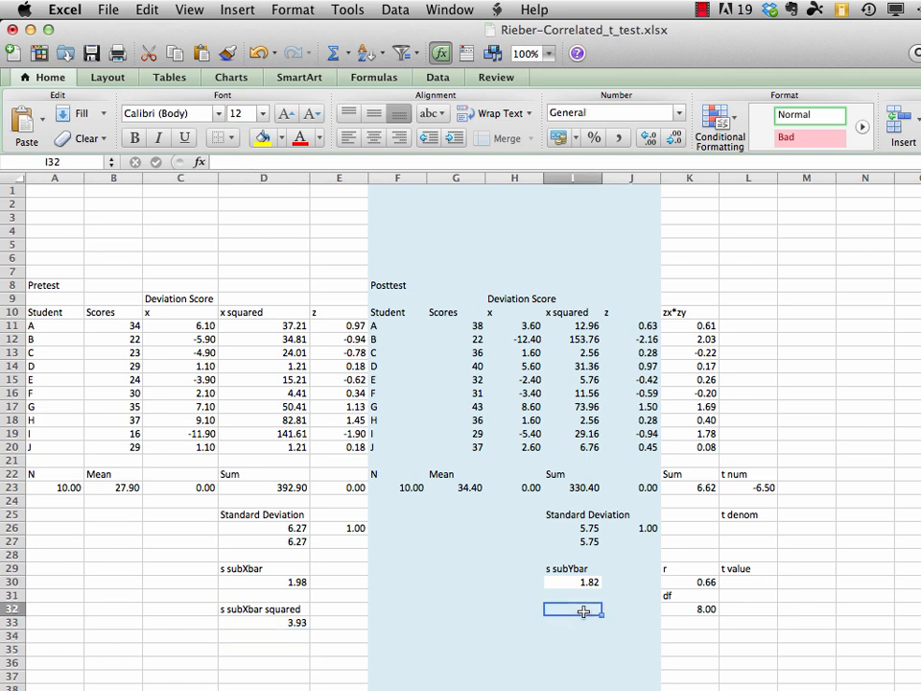
text(s su)
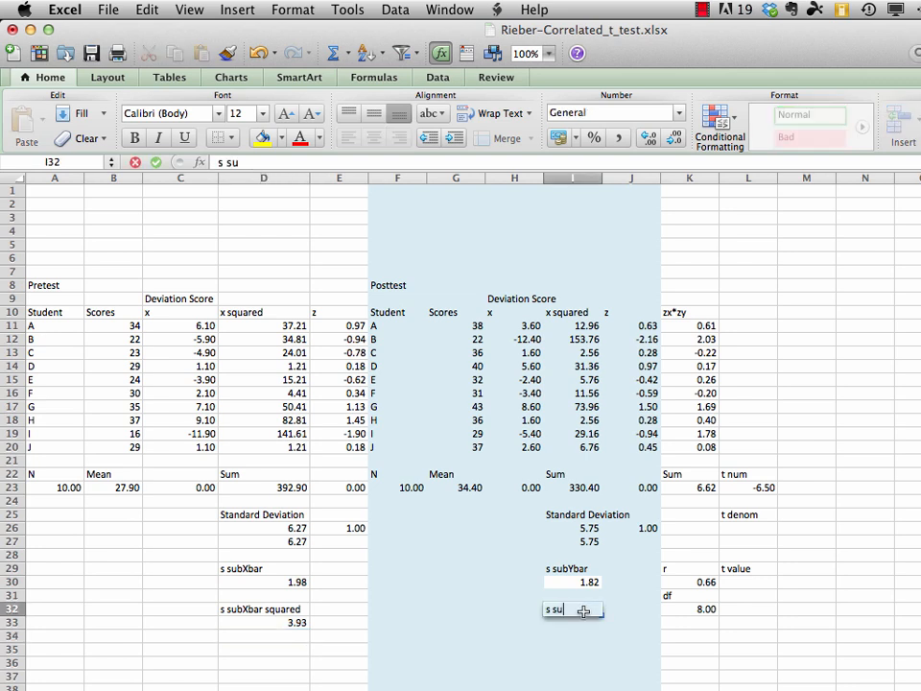
text(bYbar squared)
key(Return)
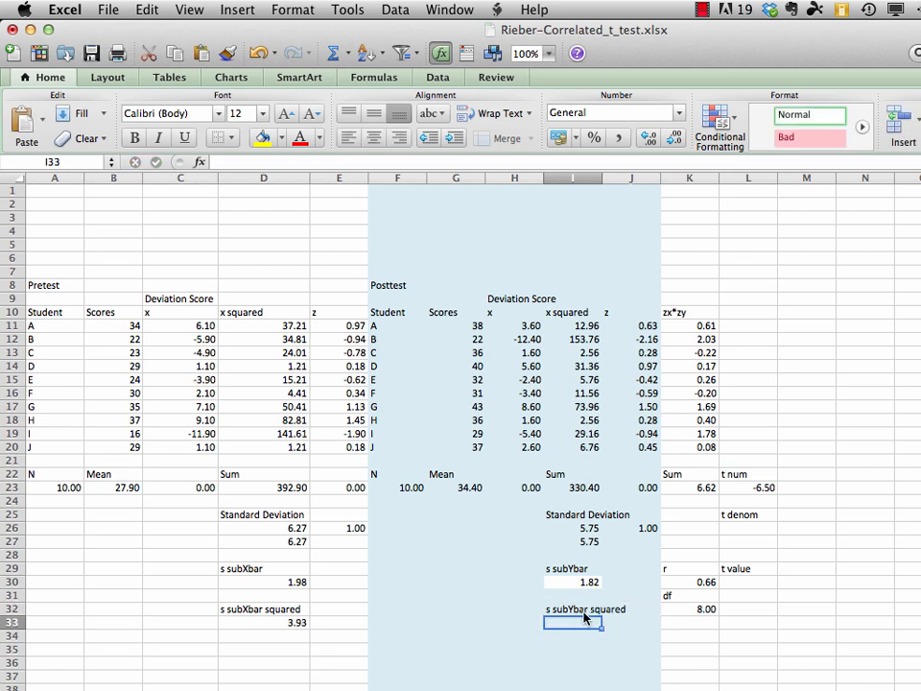
Square the posttest standard error in I33 with =I30*I30
text(=)
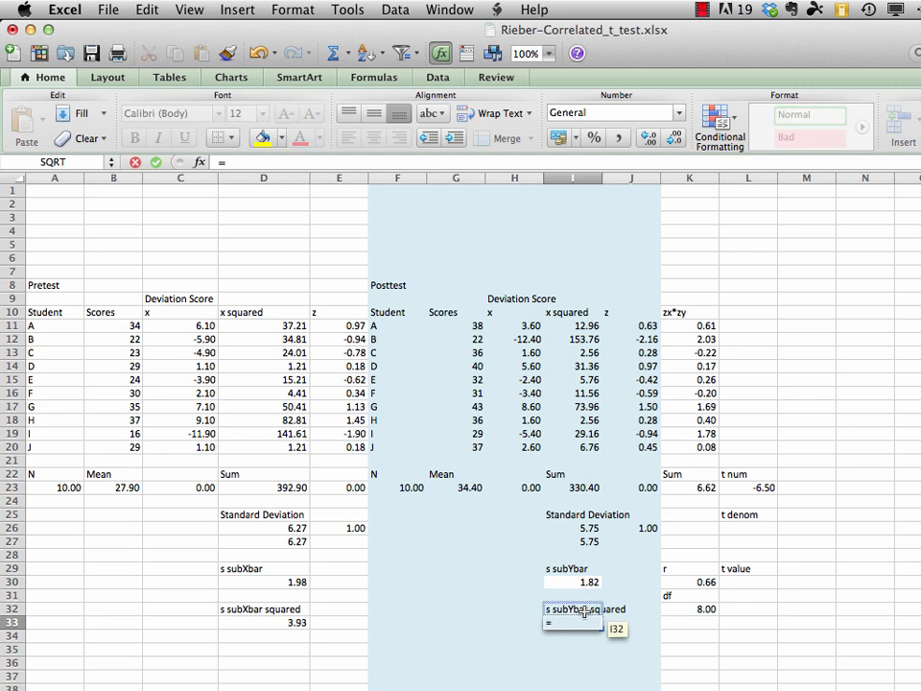
click(581, 587)
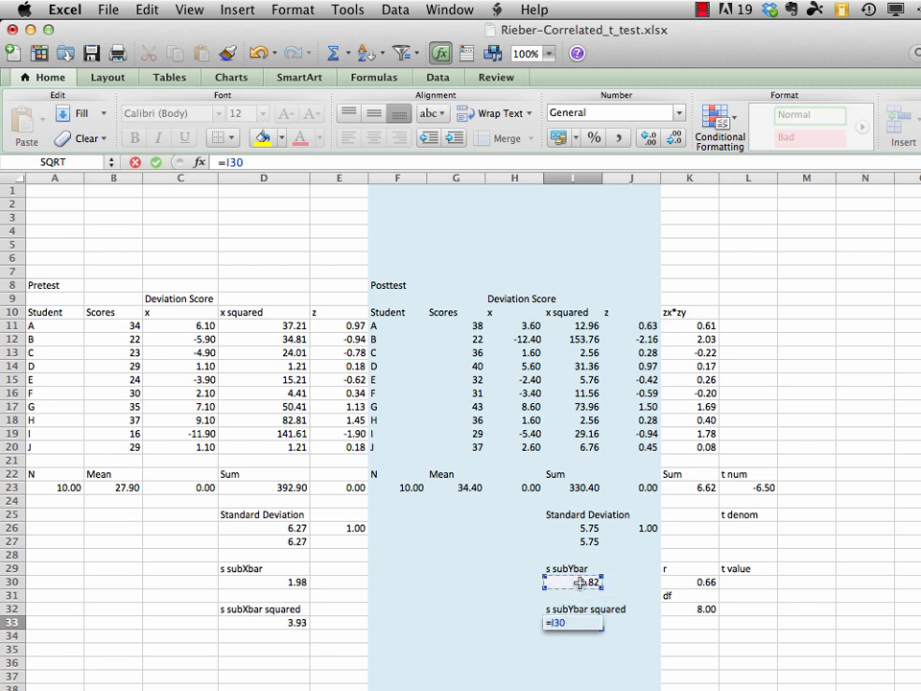
text(*)
click(580, 582)
key(Return)
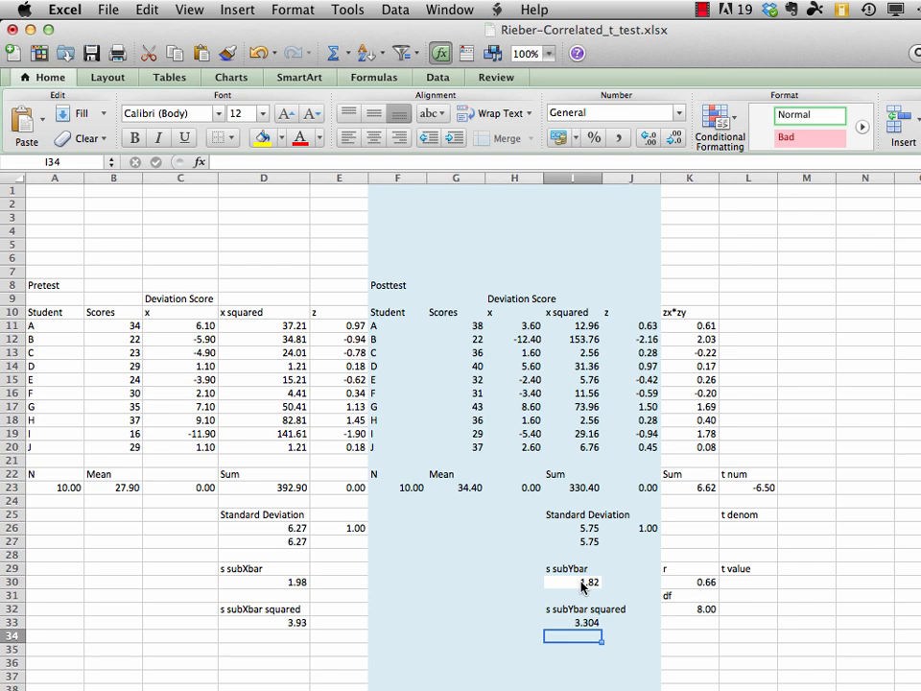
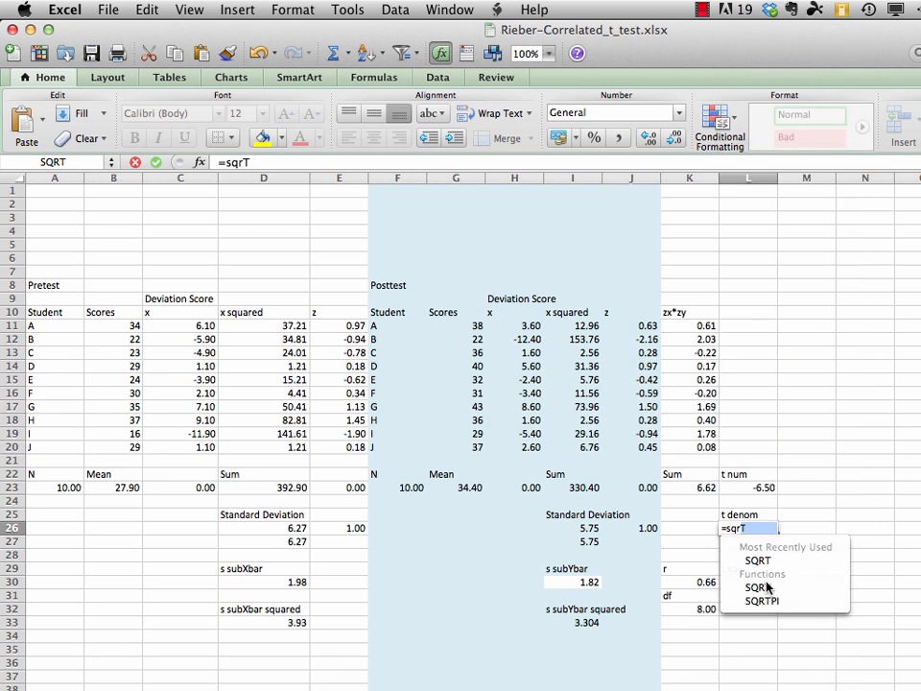
Calculate the t denominator in L26 with =SQRT(D33+I33-(2*K30*D30*I30)) and save the workbook
text(()
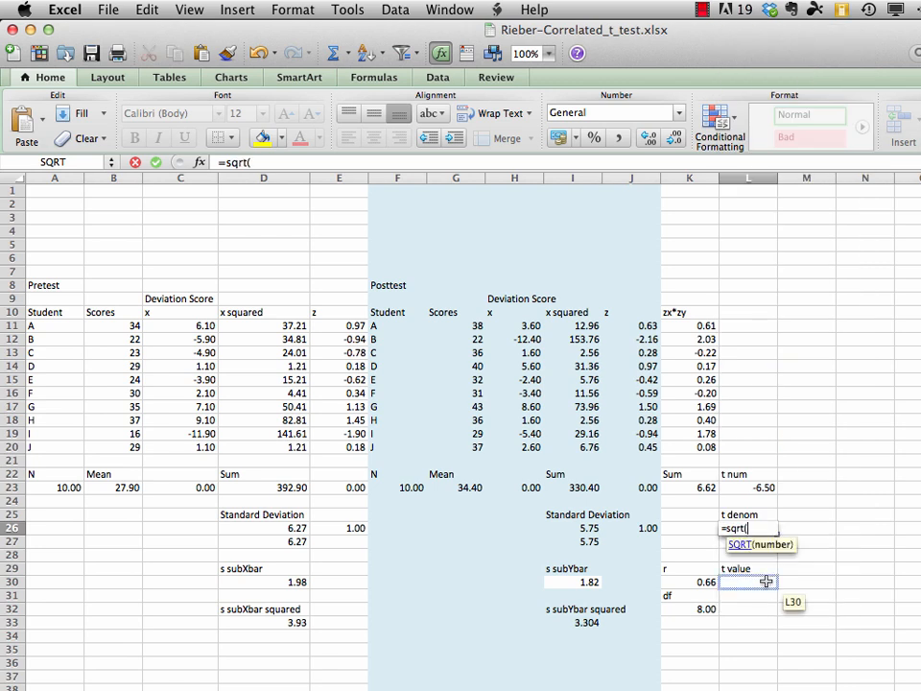
click(297, 624)
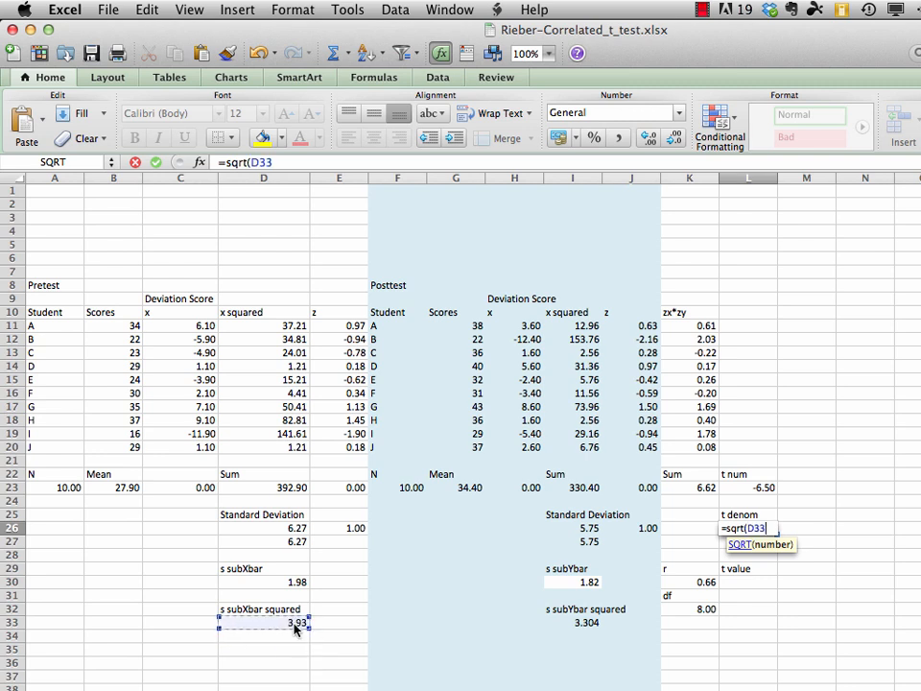
text(+)
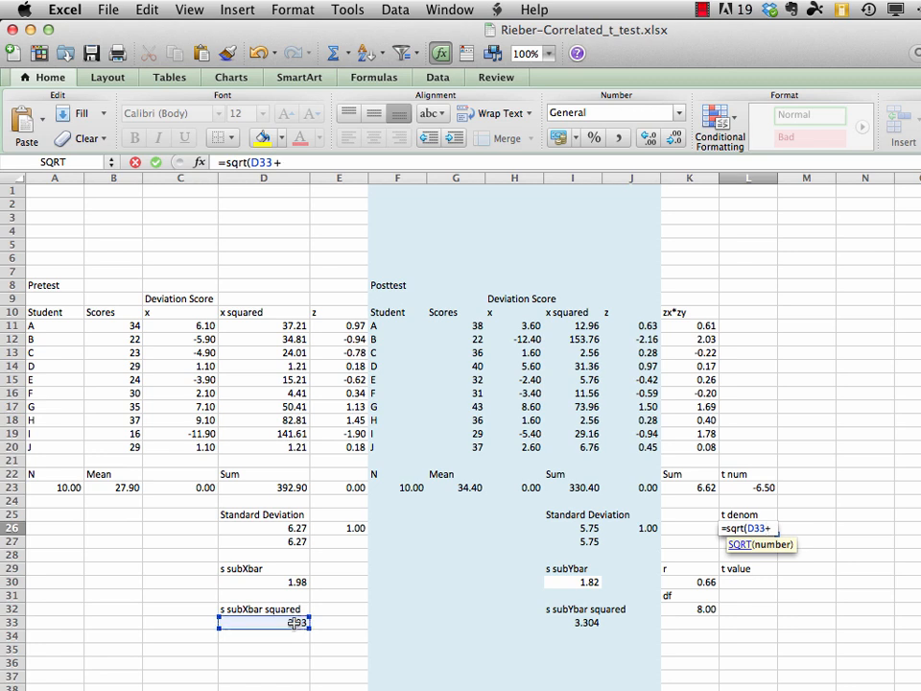
click(588, 623)
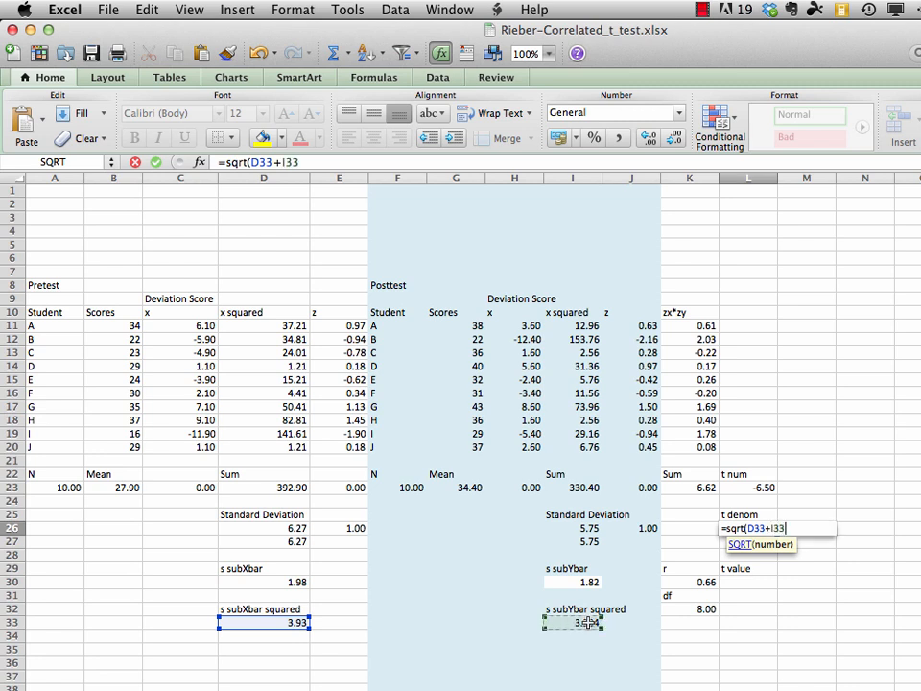
text(-(2*)
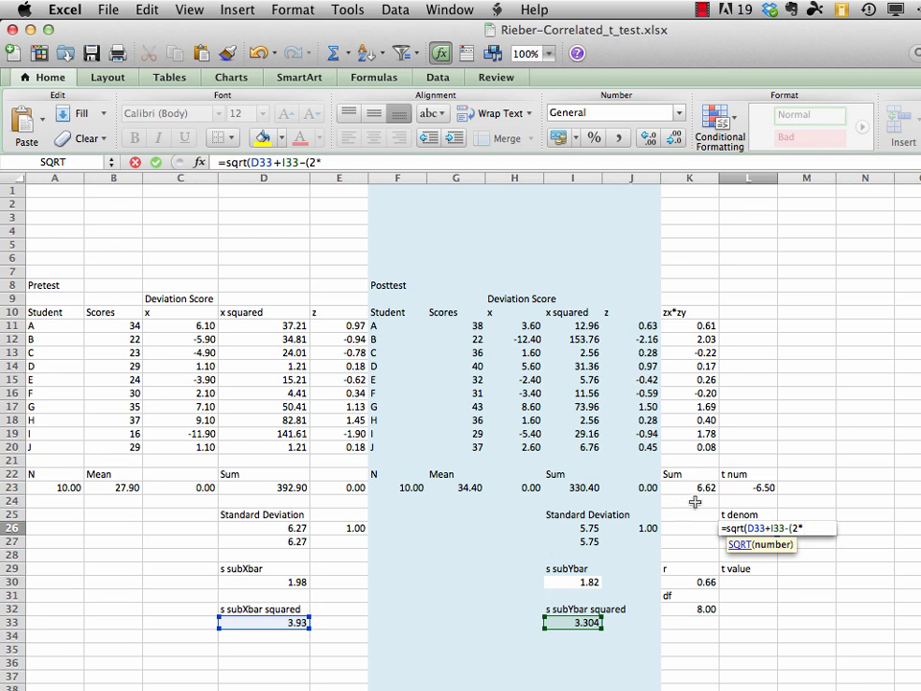
click(702, 582)
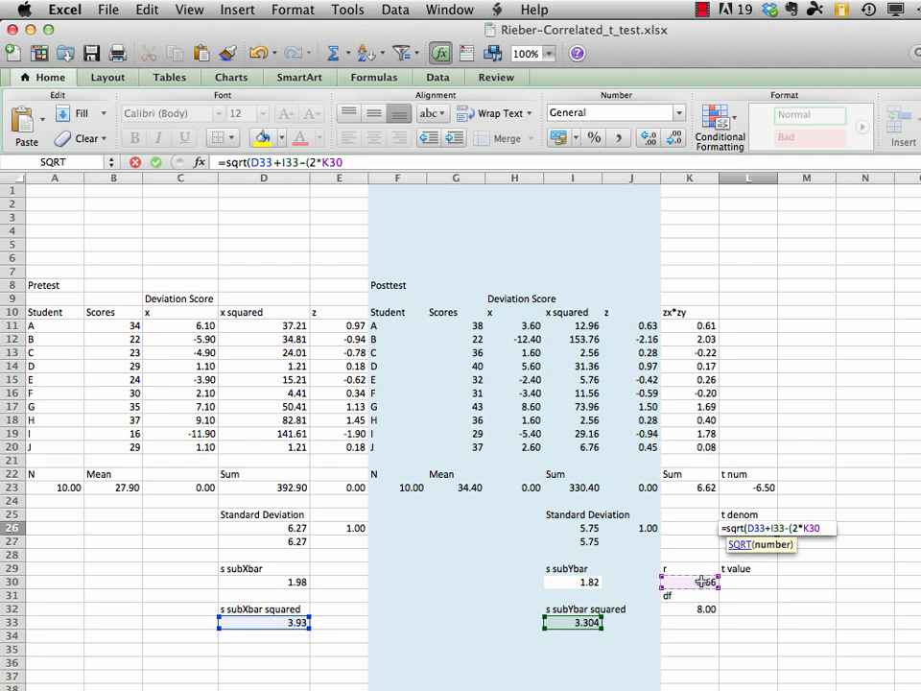
text(*)
click(274, 583)
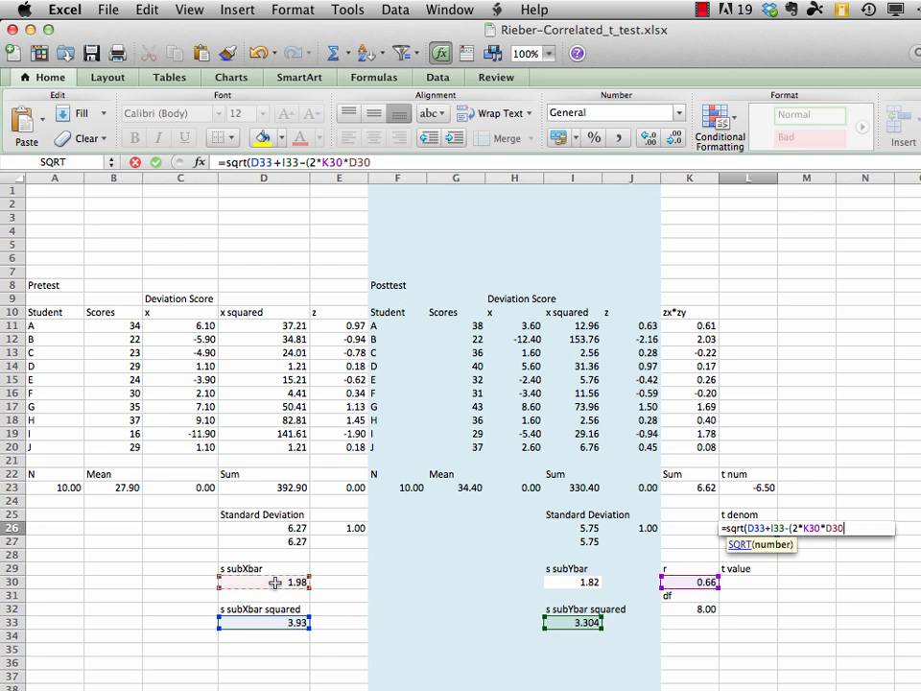
text(*)
click(585, 585)
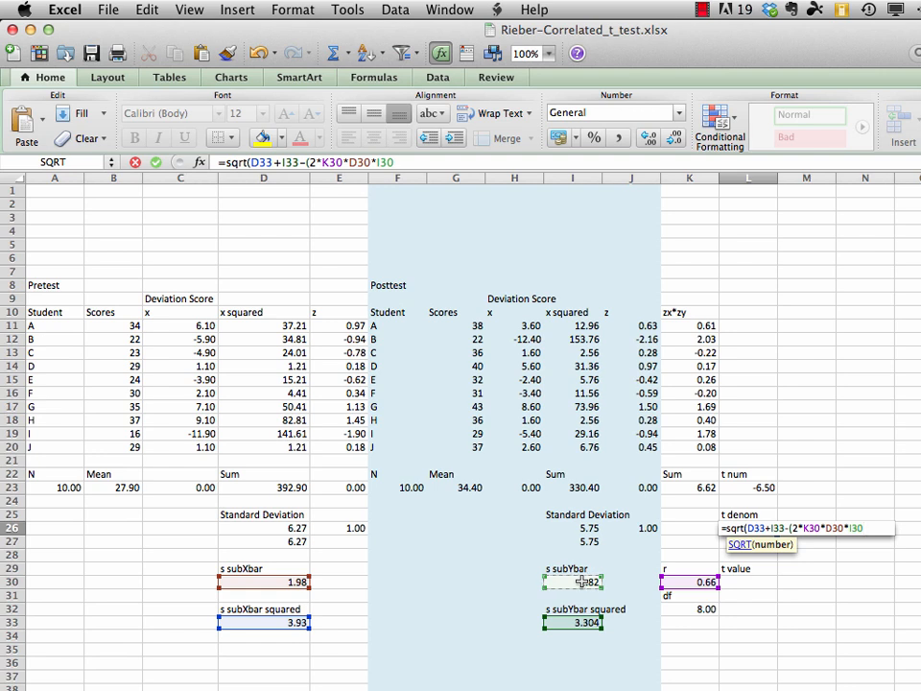
text())
text())
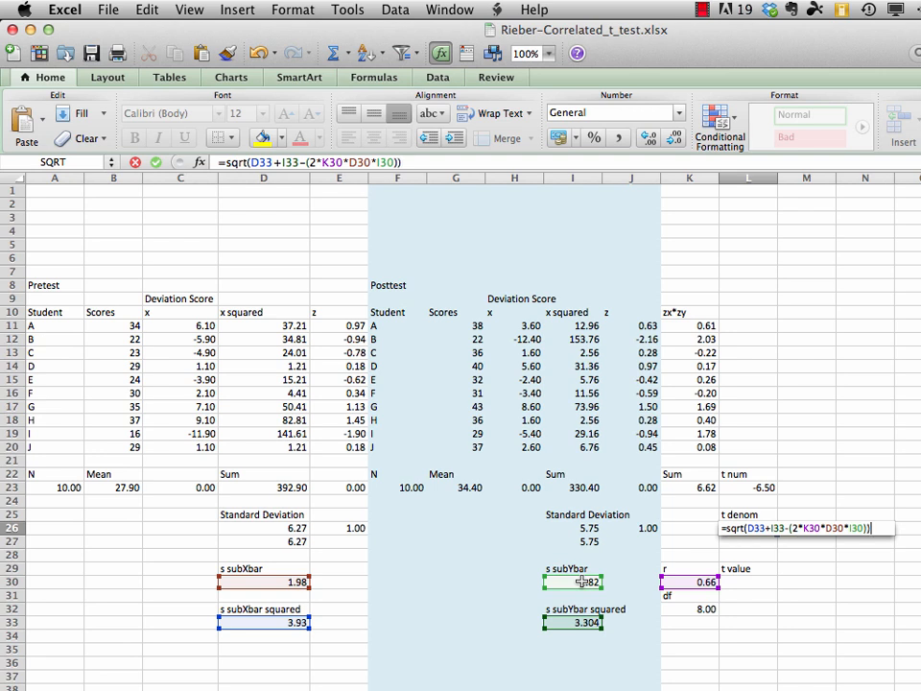
key(Return)
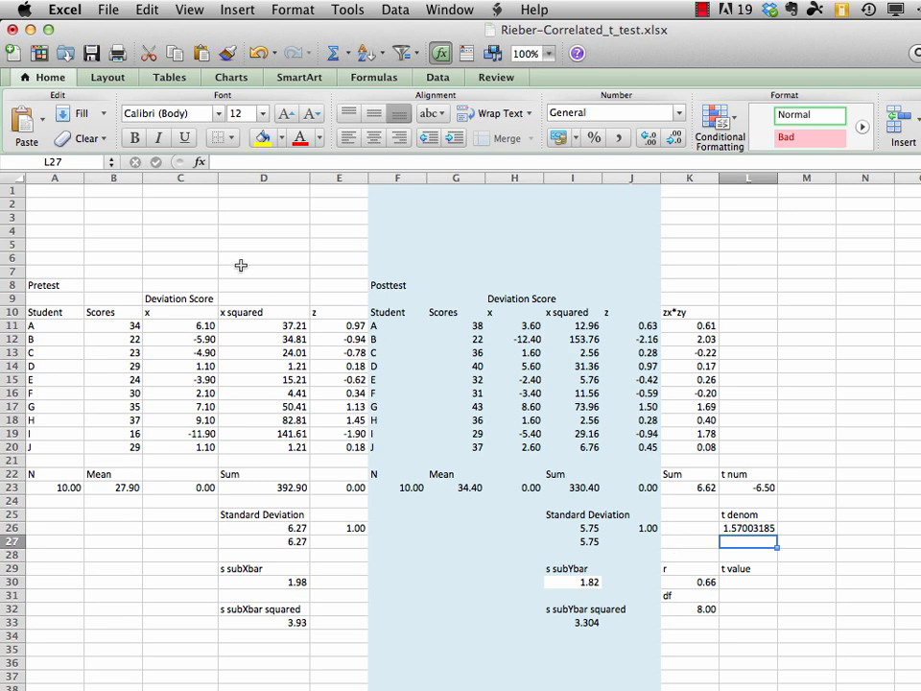
click(108, 10)
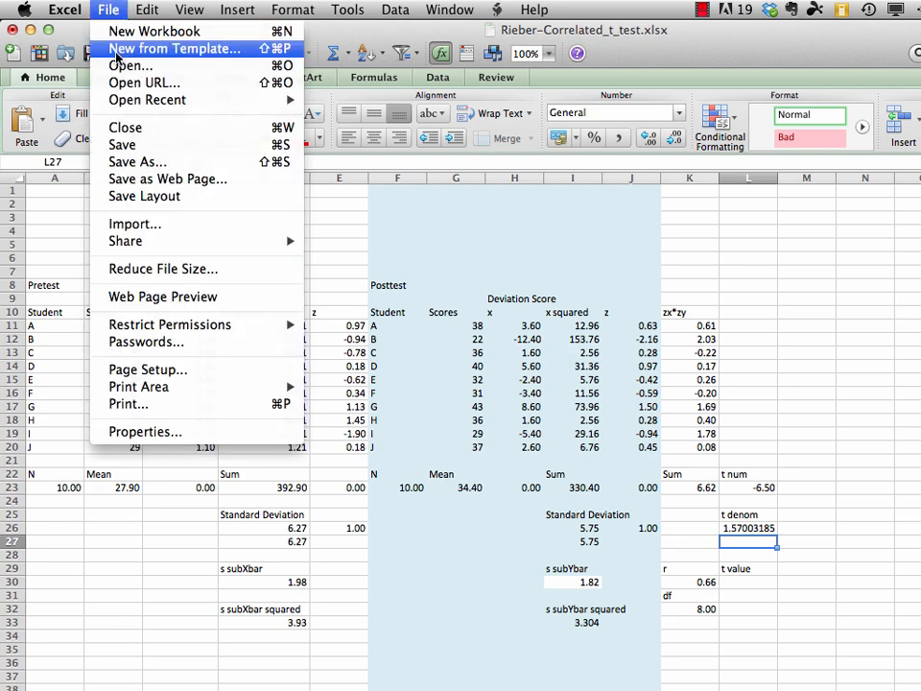
click(122, 144)
key(Up)
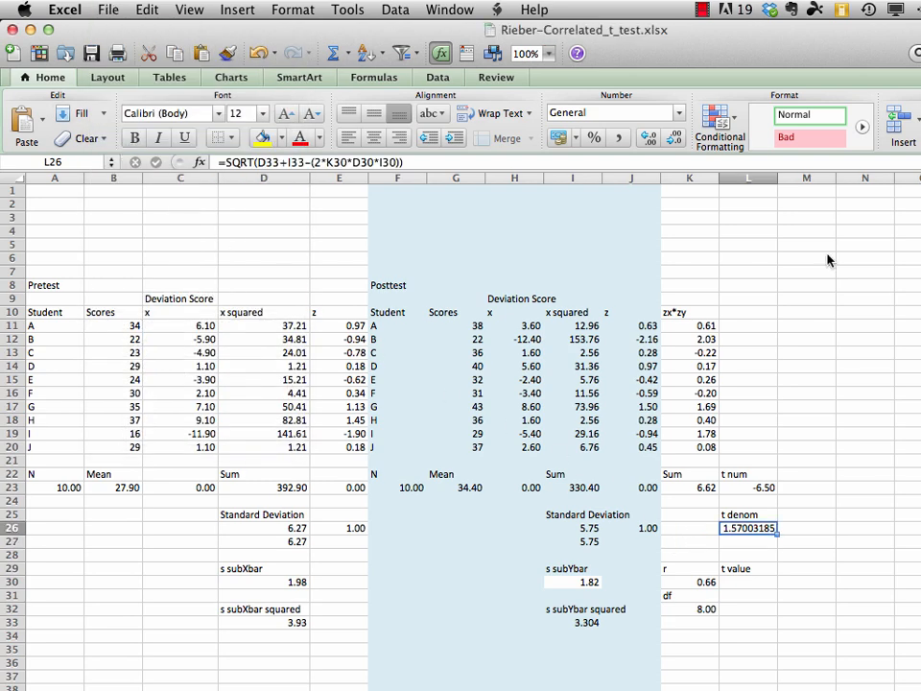
Compute the t value in L30 by dividing the numerator by the denominator with =L23/L26
click(748, 583)
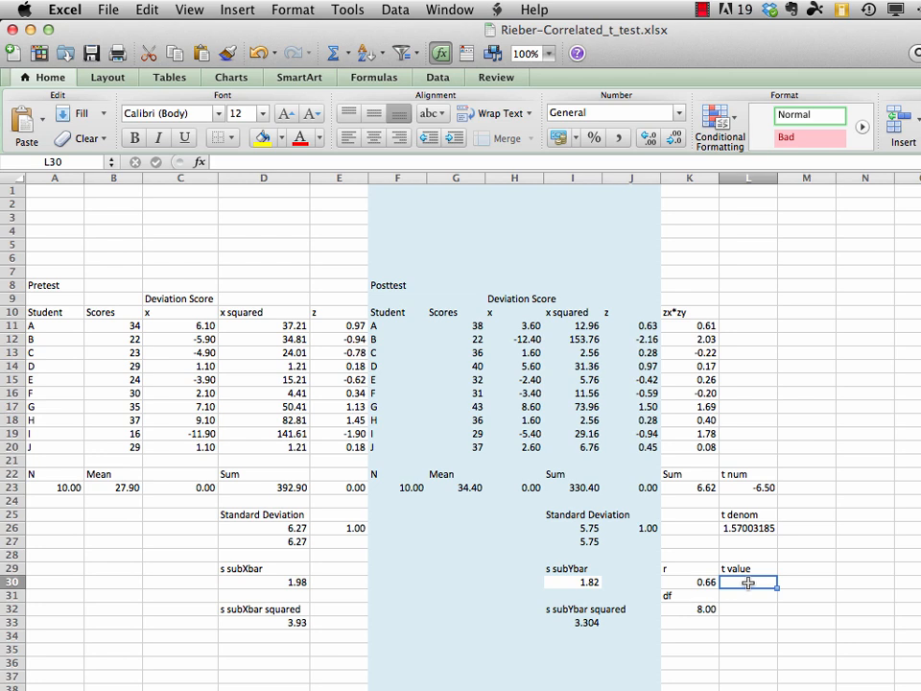
text(=)
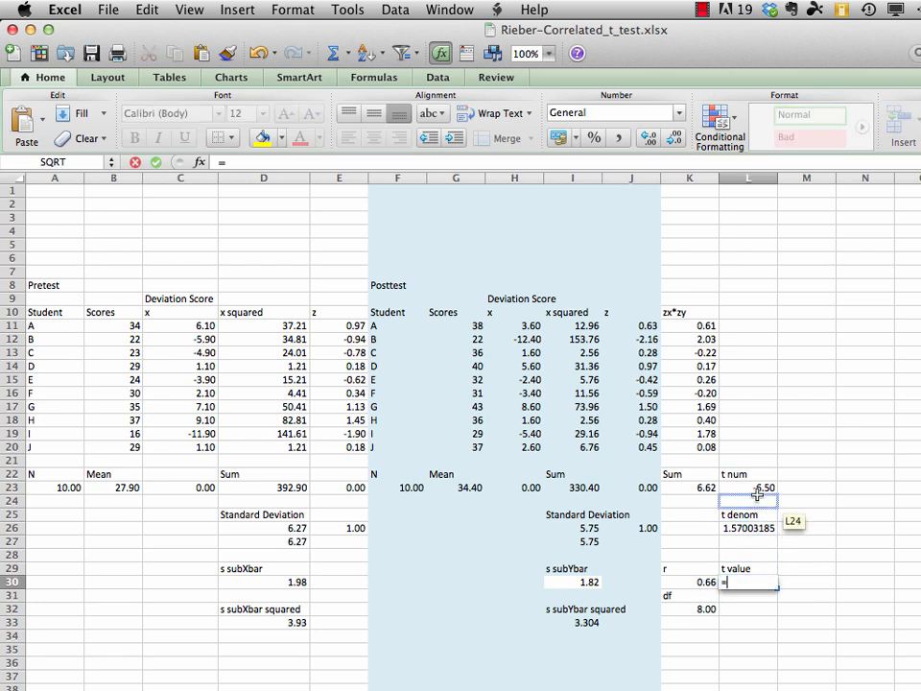
click(758, 488)
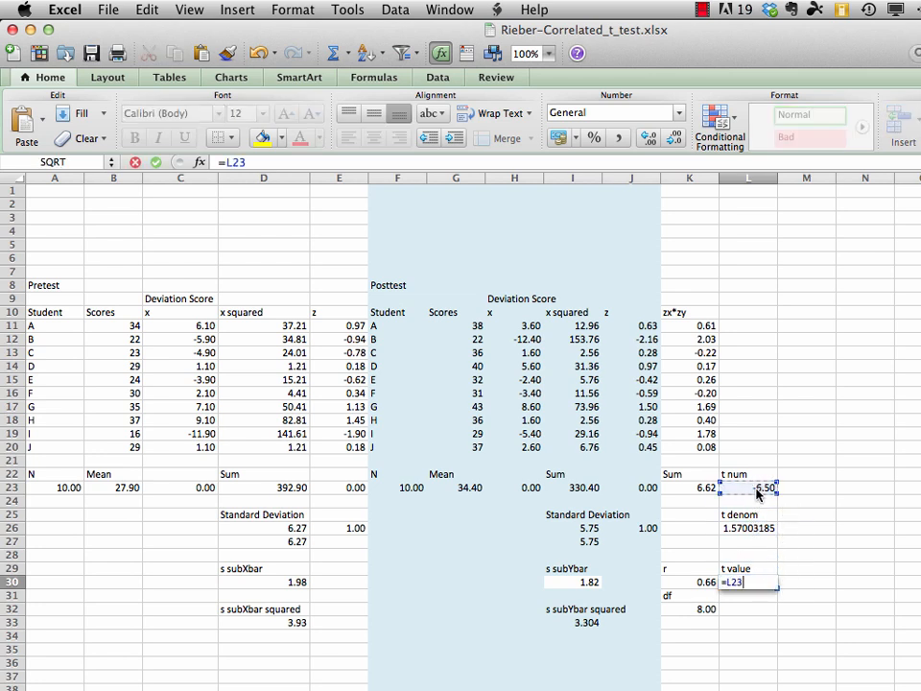
text(/)
click(748, 526)
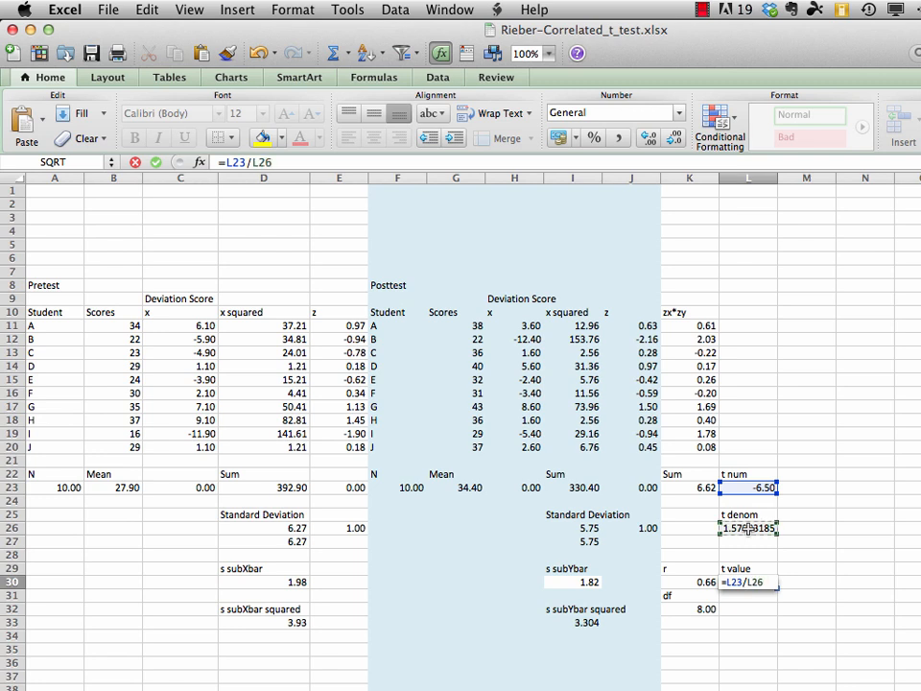
key(Return)
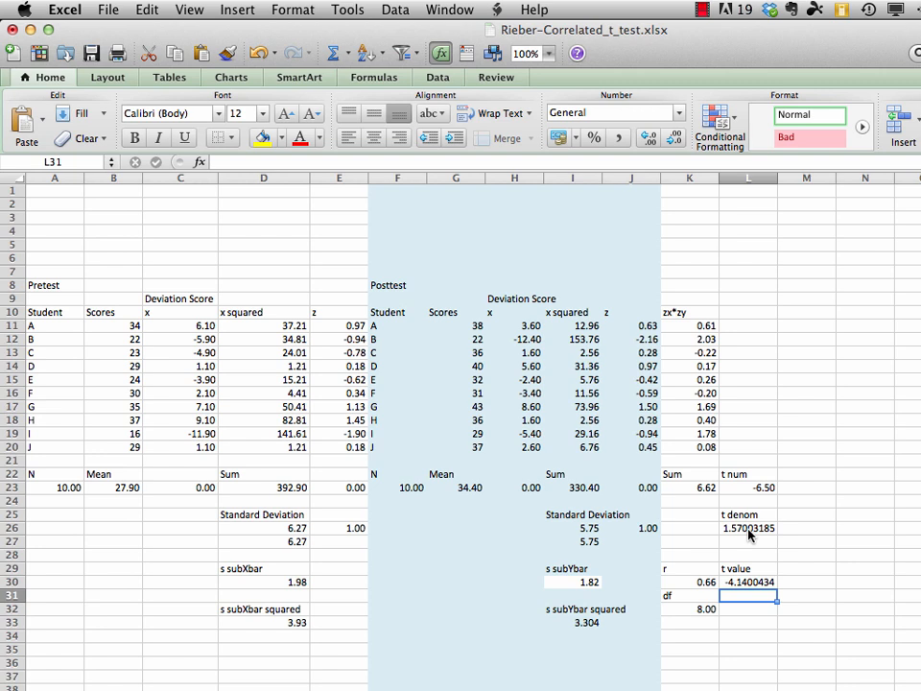
Format all of column L as Number with 2 decimal places and save the workbook
click(750, 177)
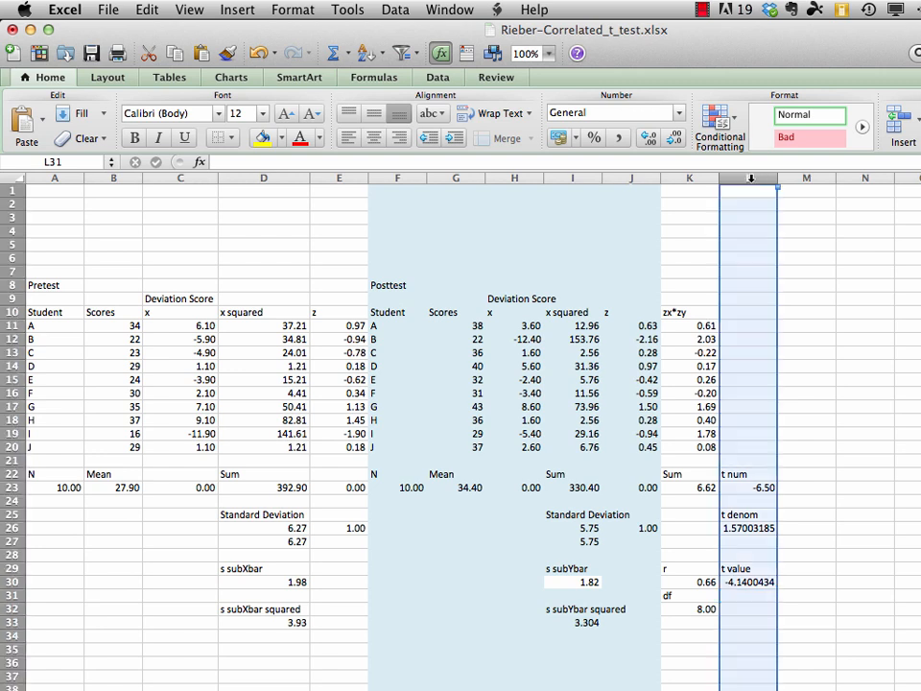
click(292, 10)
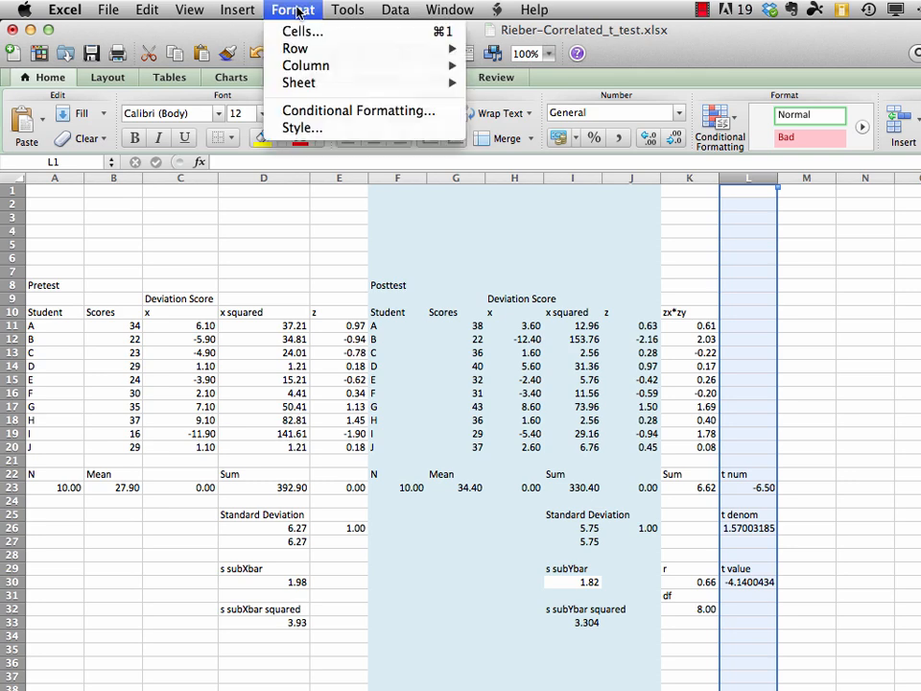
click(299, 32)
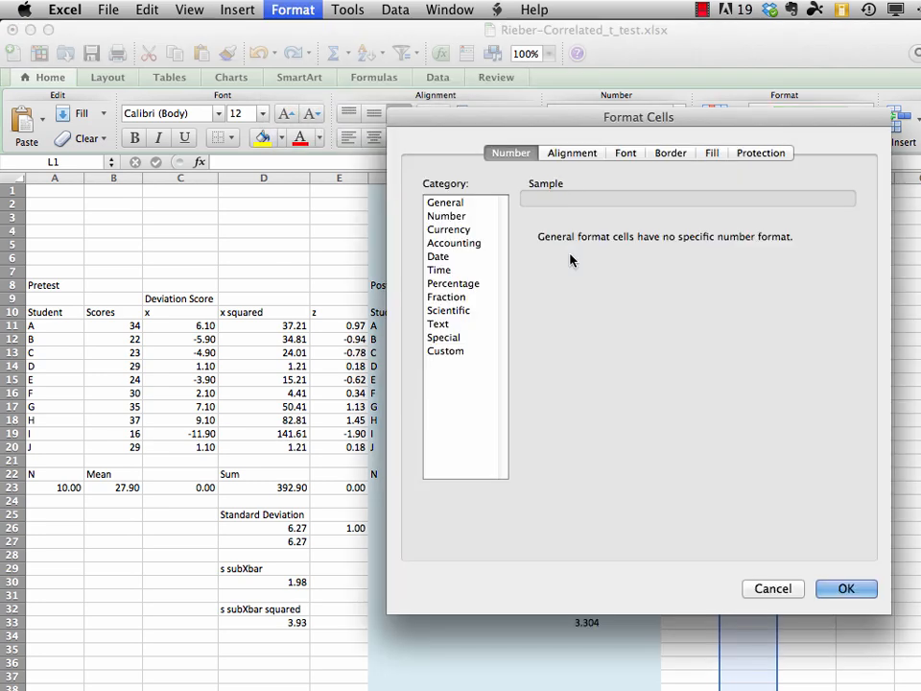
click(445, 219)
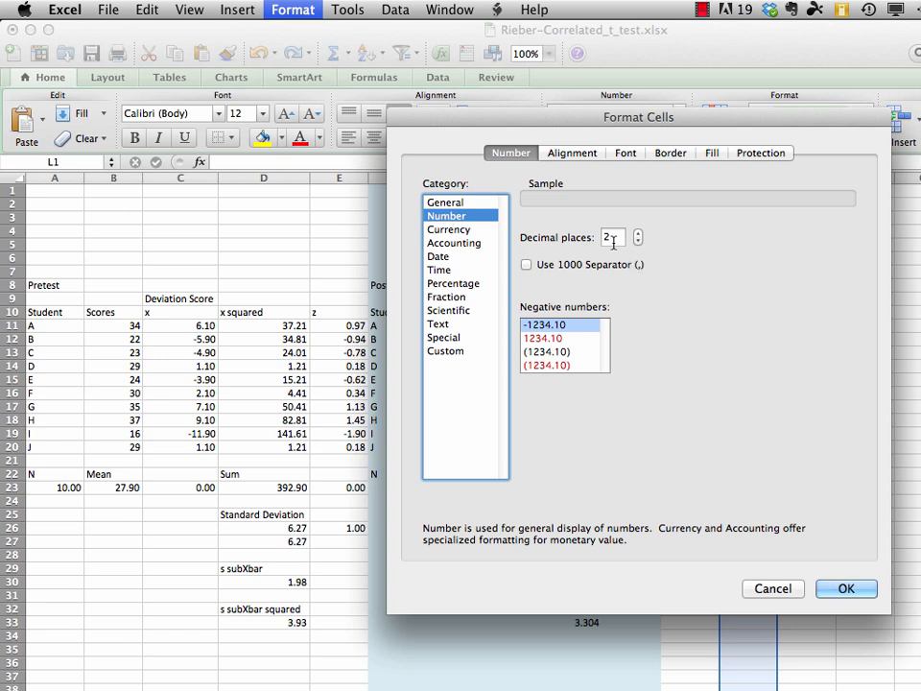
click(843, 587)
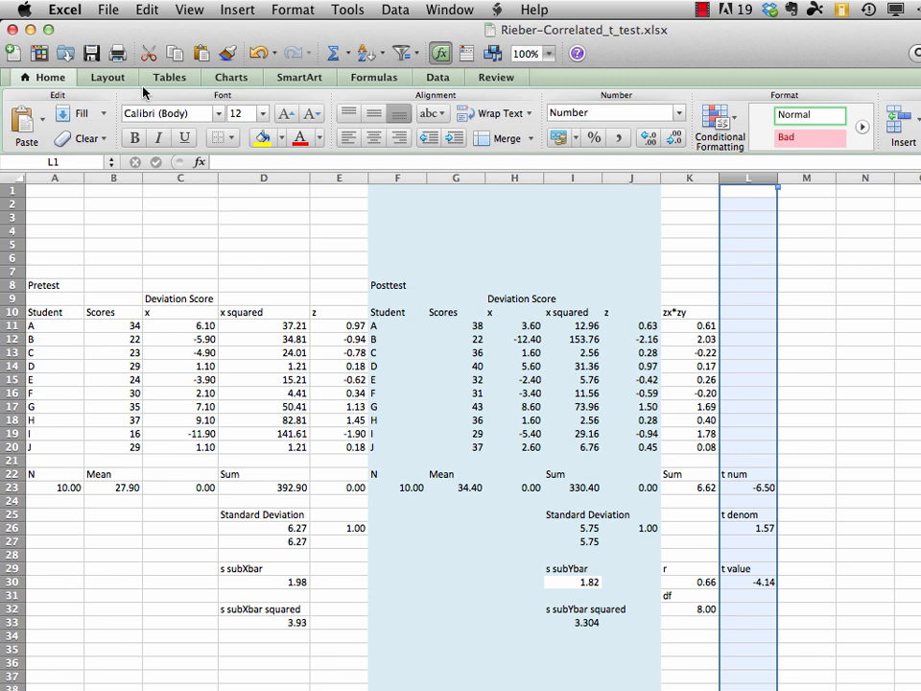
click(91, 11)
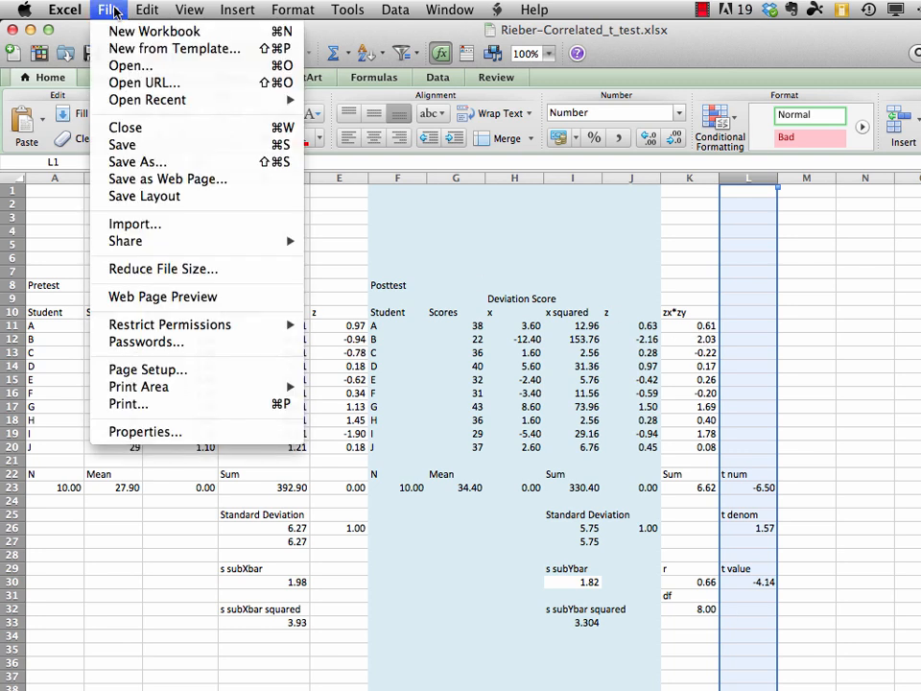
click(135, 145)
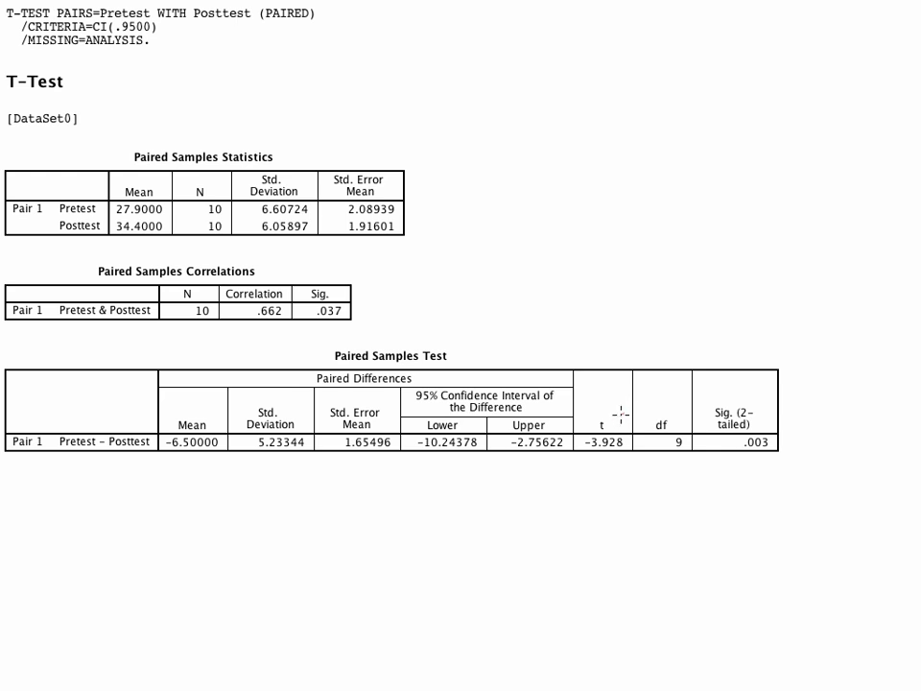
mouse_move(621, 415)
mouse_down()
mouse_move(592, 407)
mouse_move(580, 449)
mouse_move(621, 468)
mouse_move(641, 423)
mouse_move(615, 407)
mouse_up()
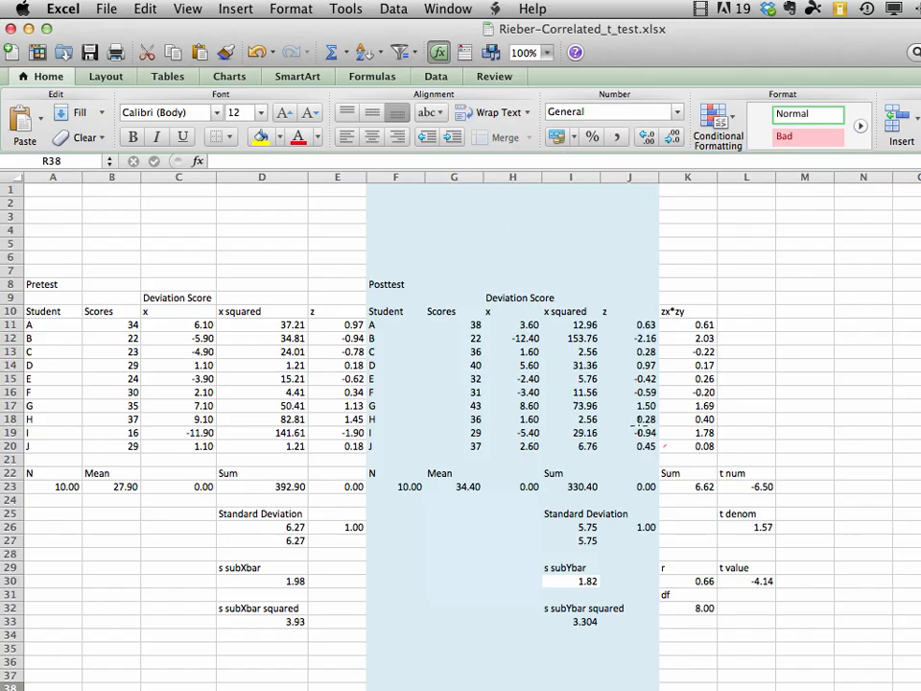
mouse_move(775, 557)
mouse_down()
mouse_move(725, 566)
mouse_move(740, 595)
mouse_move(779, 597)
mouse_move(793, 581)
mouse_move(771, 553)
mouse_up()
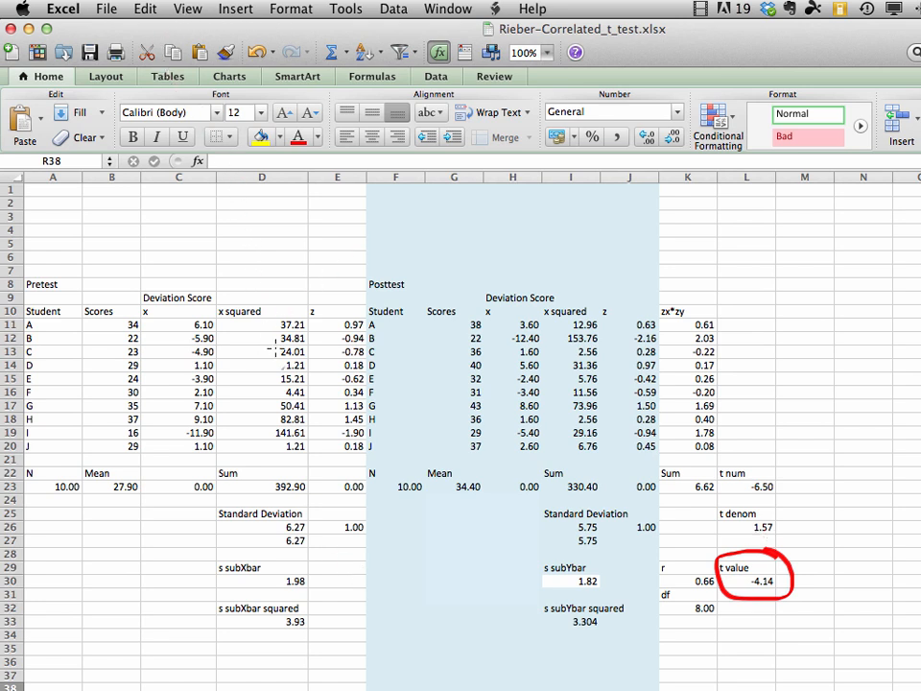
mouse_move(301, 512)
mouse_down()
mouse_move(280, 528)
mouse_move(314, 528)
mouse_move(305, 512)
mouse_up()
mouse_move(598, 512)
mouse_down()
mouse_move(578, 533)
mouse_move(614, 529)
mouse_move(597, 508)
mouse_up()
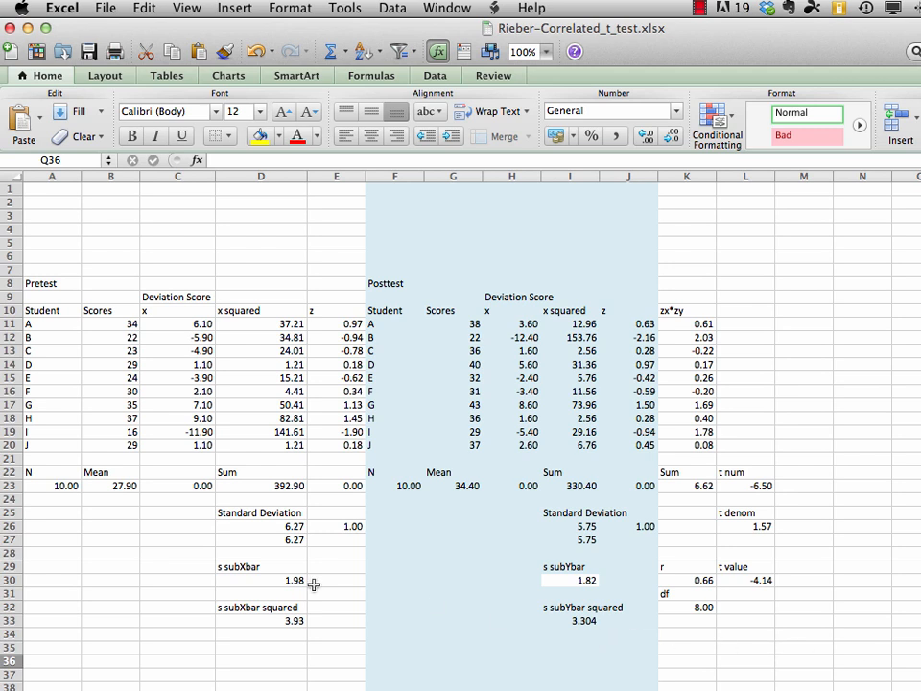
Change the pretest standard deviation in D26 to the sample formula =SQRT(D23/(A23-1))
click(273, 525)
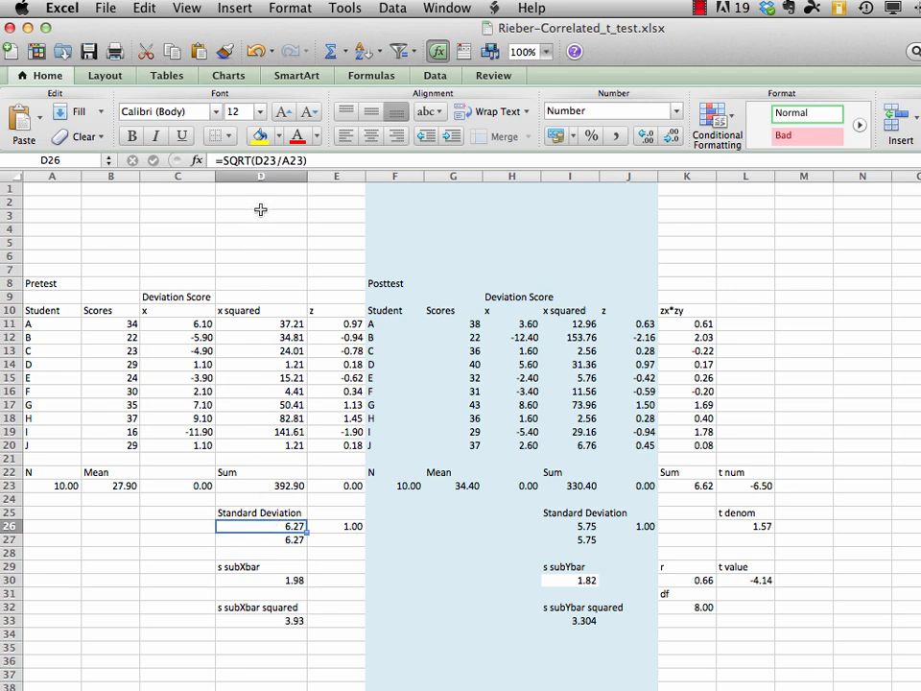
click(269, 161)
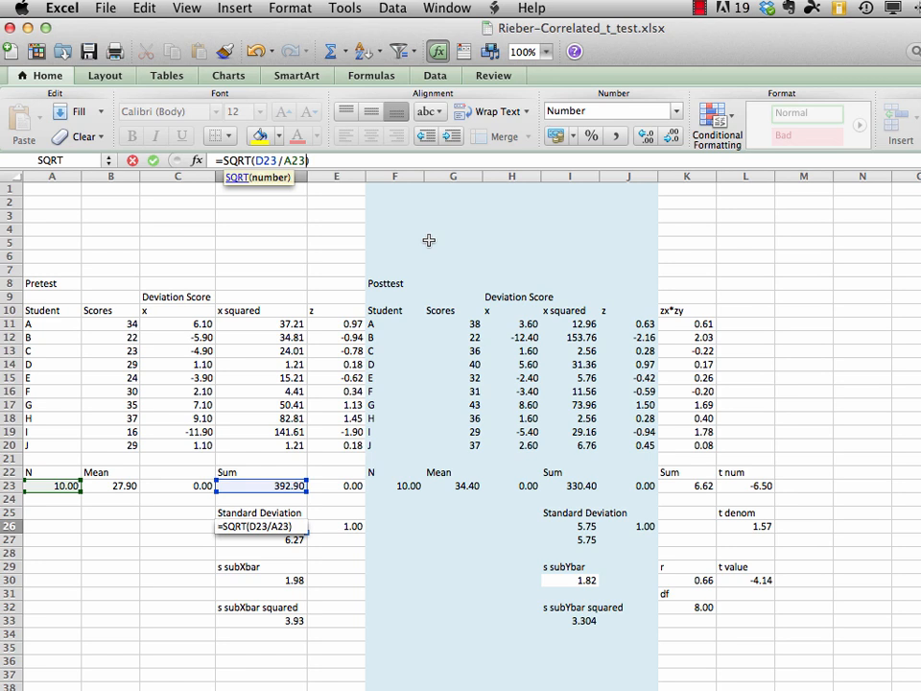
text(-1)
text())
click(284, 160)
text(()
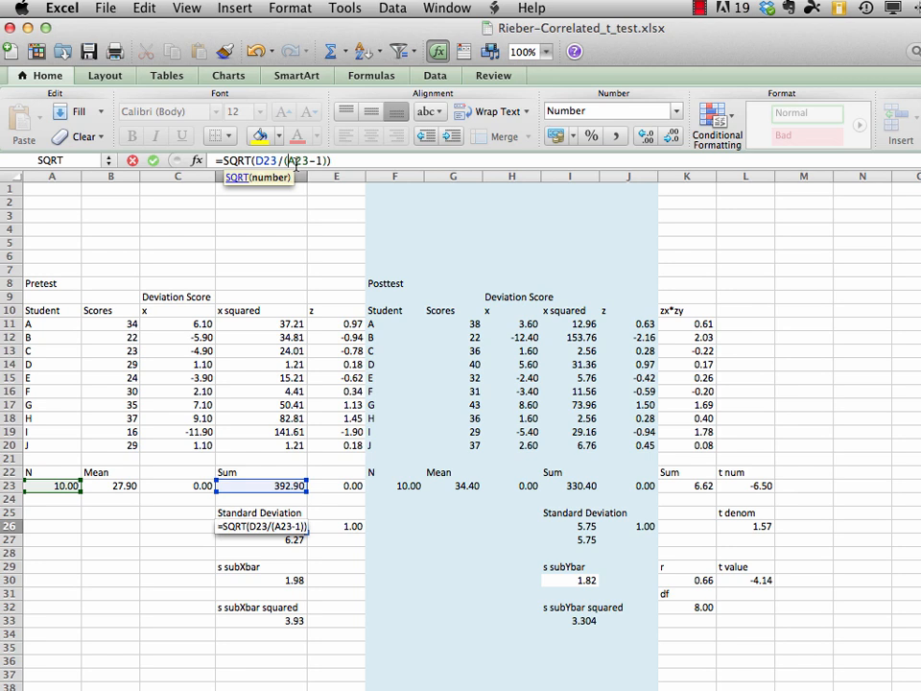
key(Return)
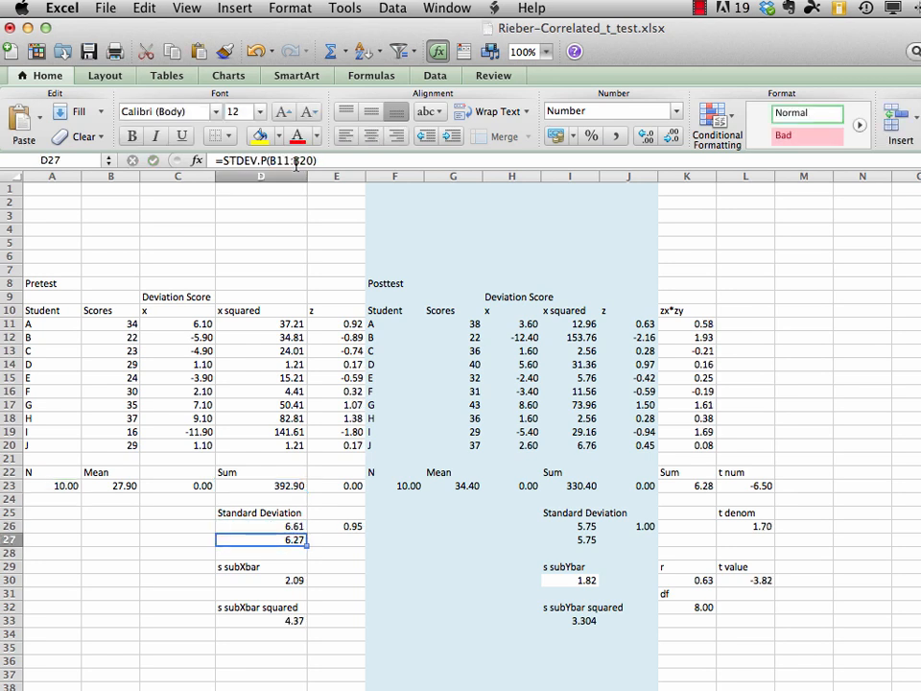
Change the posttest standard deviation in I26 to the sample formula =SQRT(I23/(F23-1))
click(587, 527)
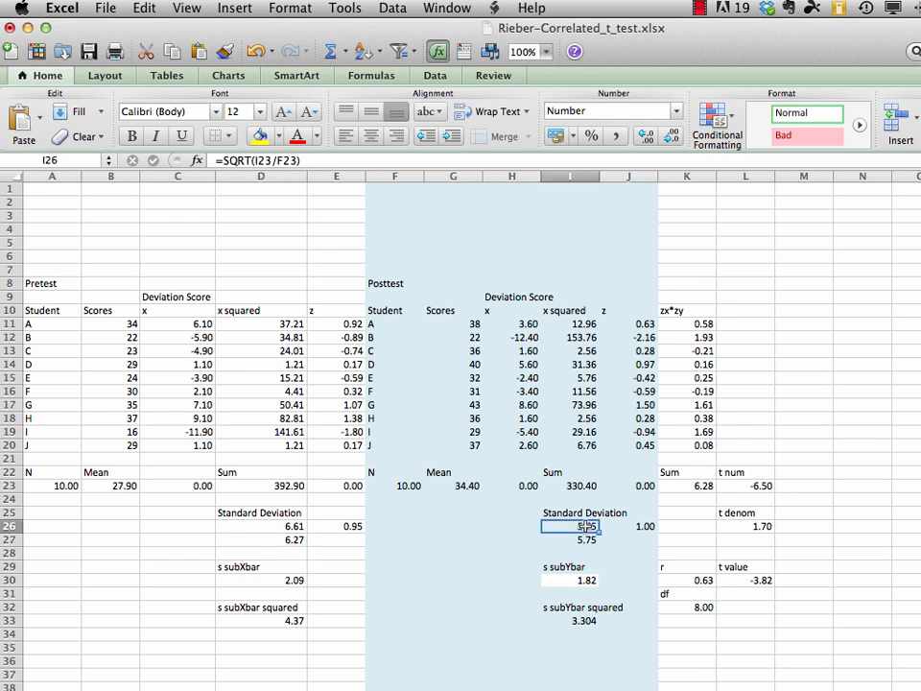
click(297, 161)
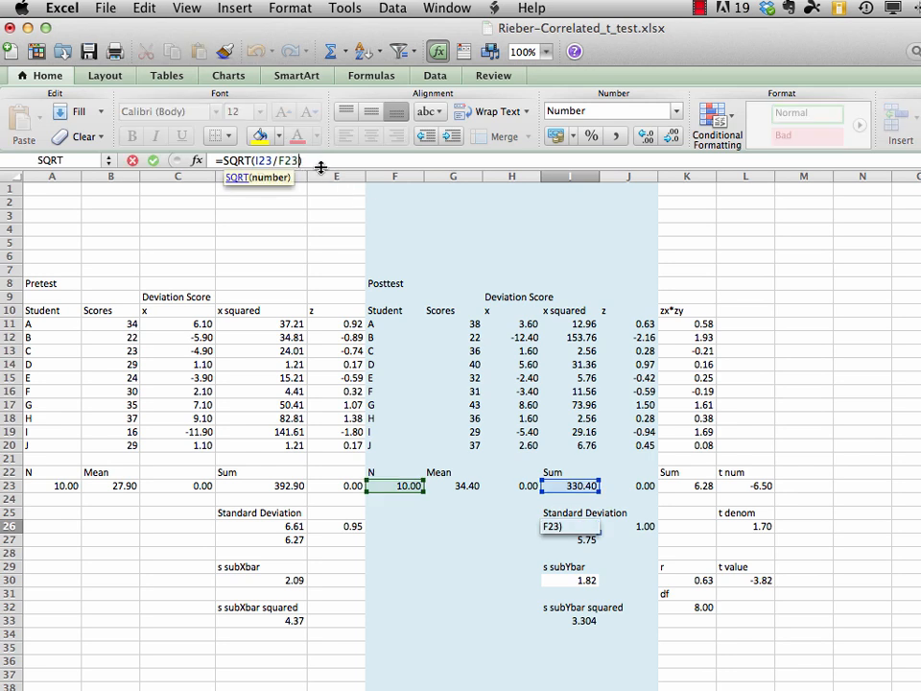
text(-1)
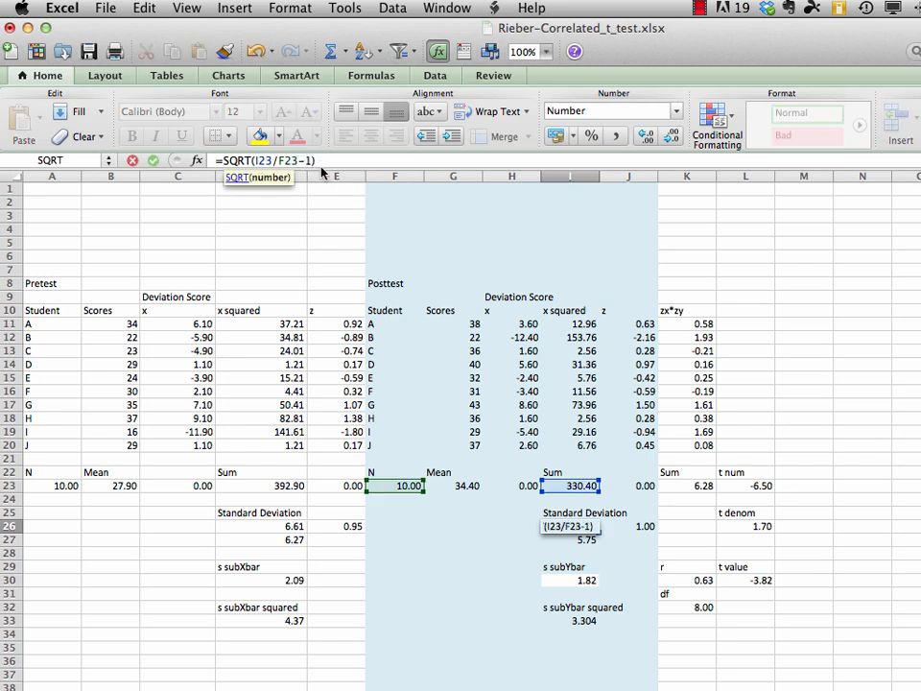
text())
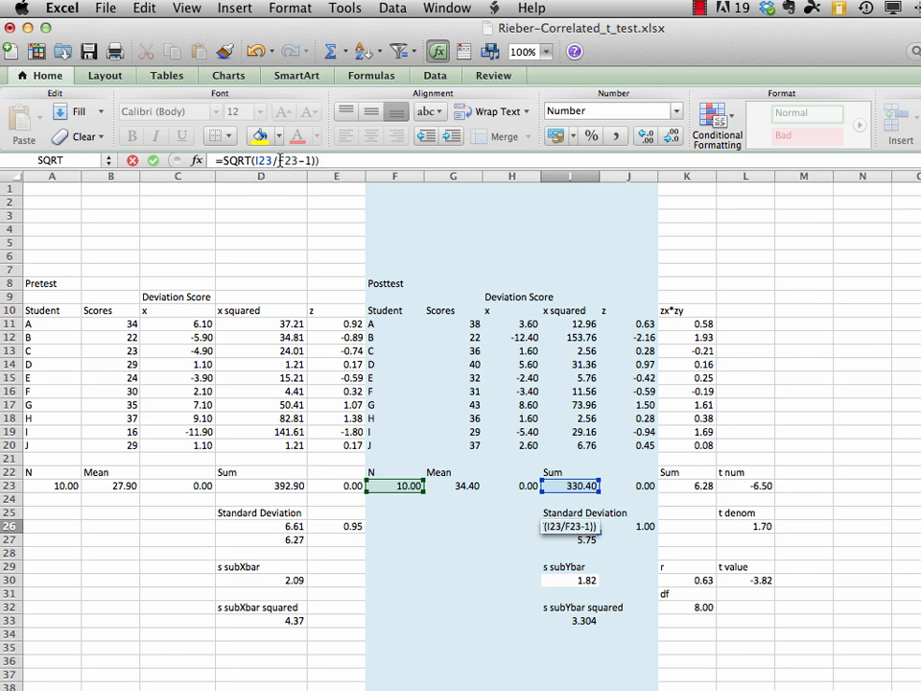
click(280, 160)
text(()
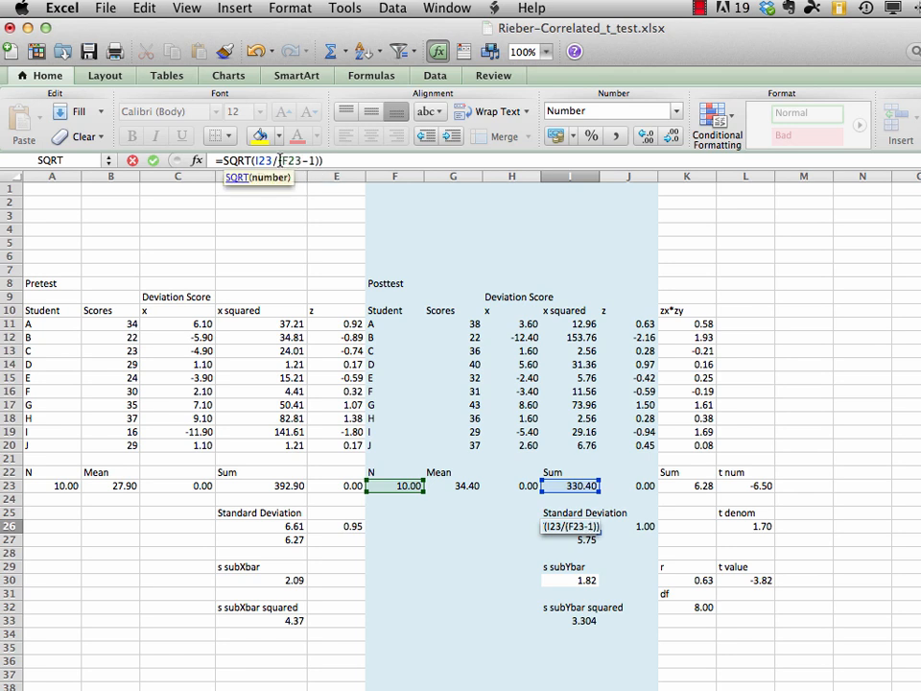
key(Return)
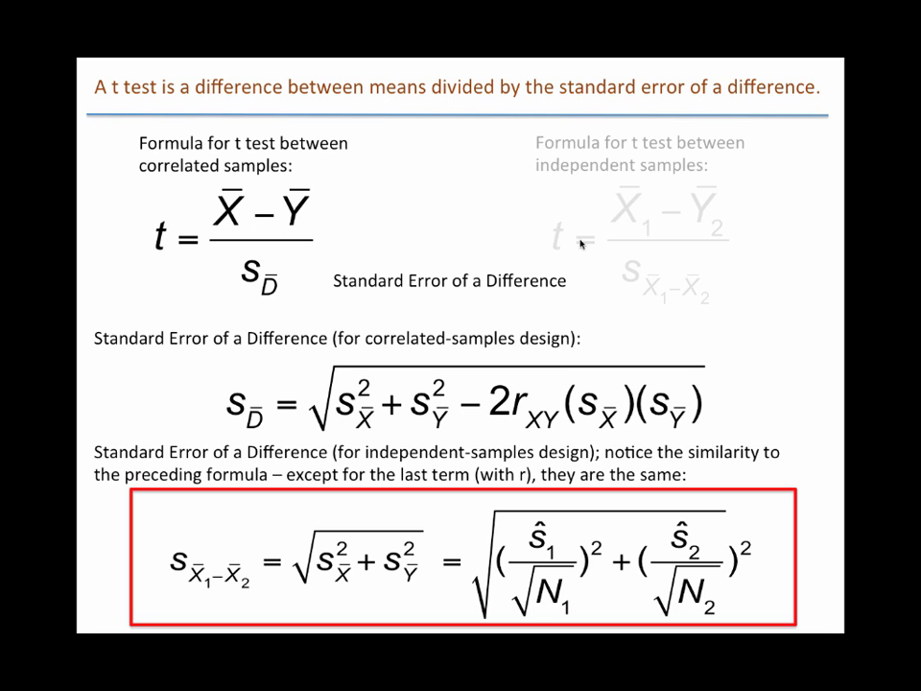
click(580, 244)
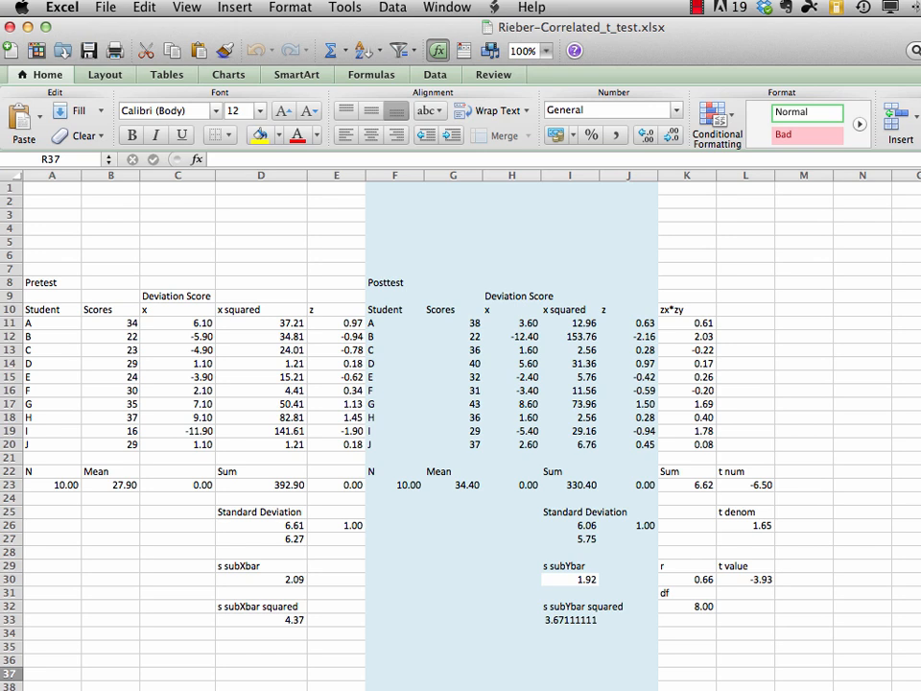
click(286, 539)
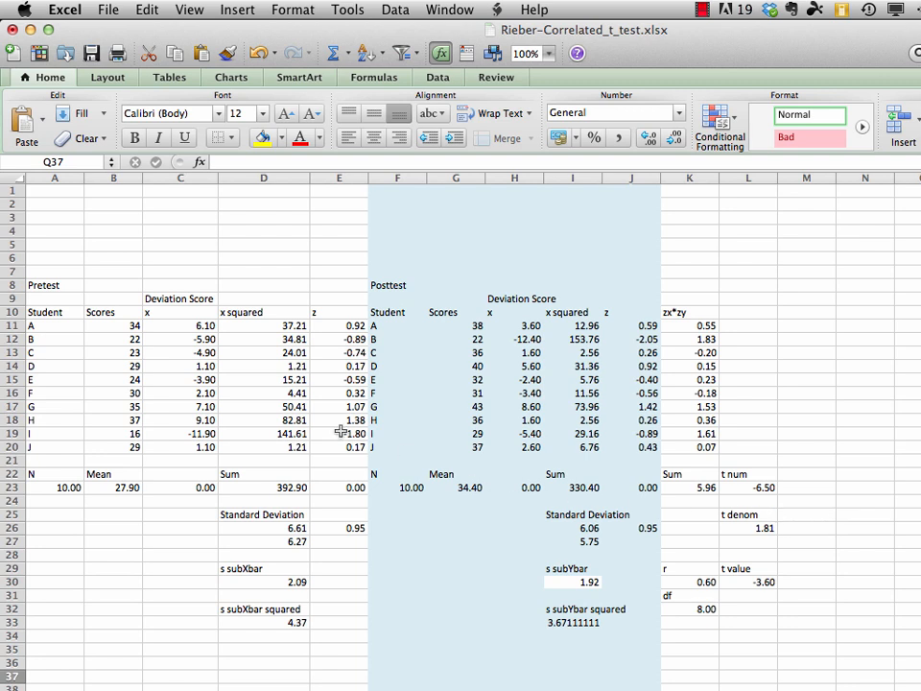
Change the pretest z score in E11 to =C11/D$27 and fill the formula down through E20
click(343, 327)
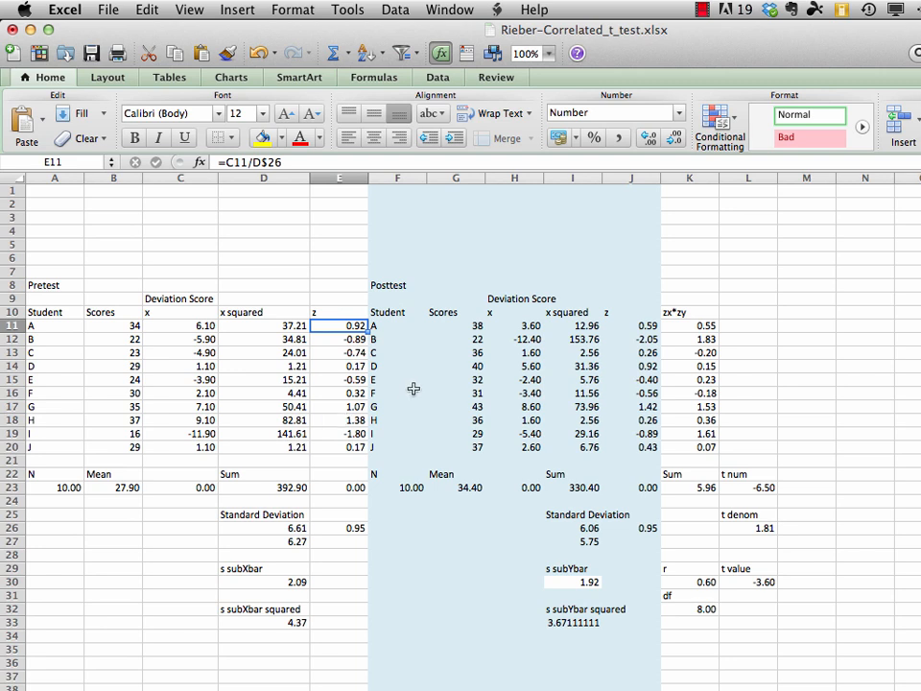
click(265, 163)
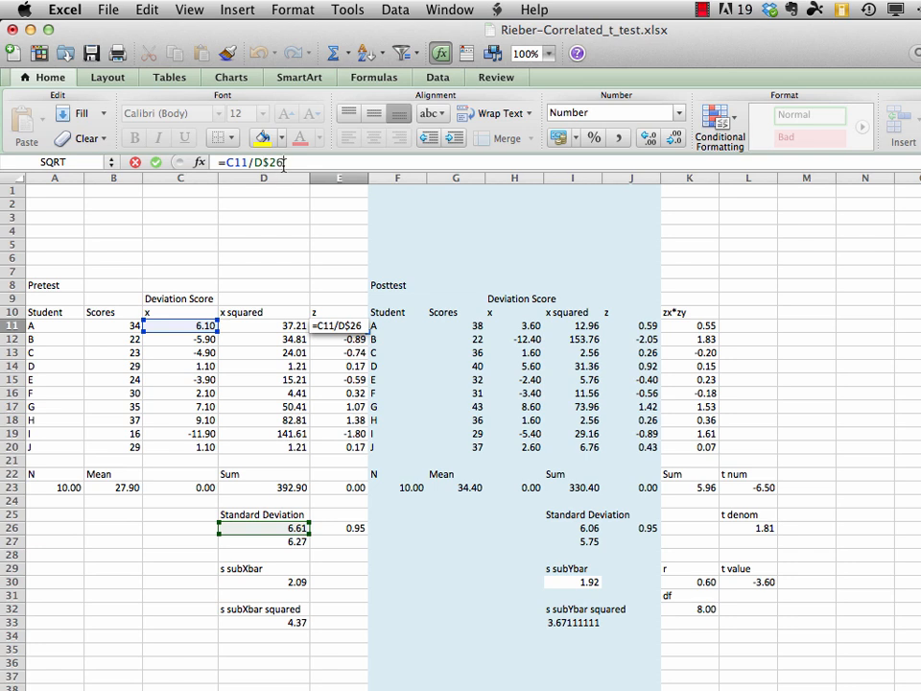
key(BackSpace)
text(7)
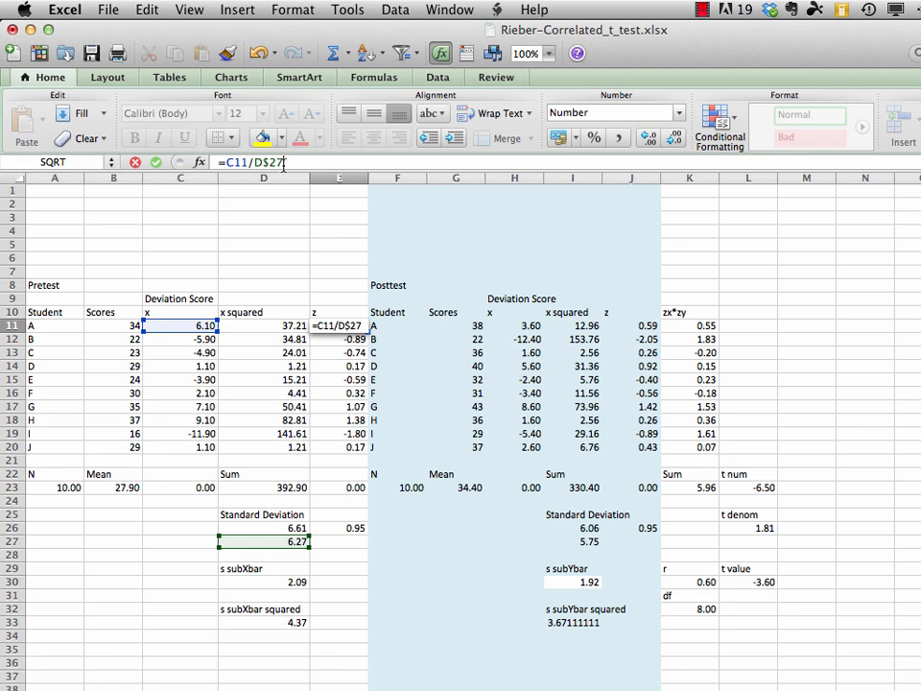
key(Return)
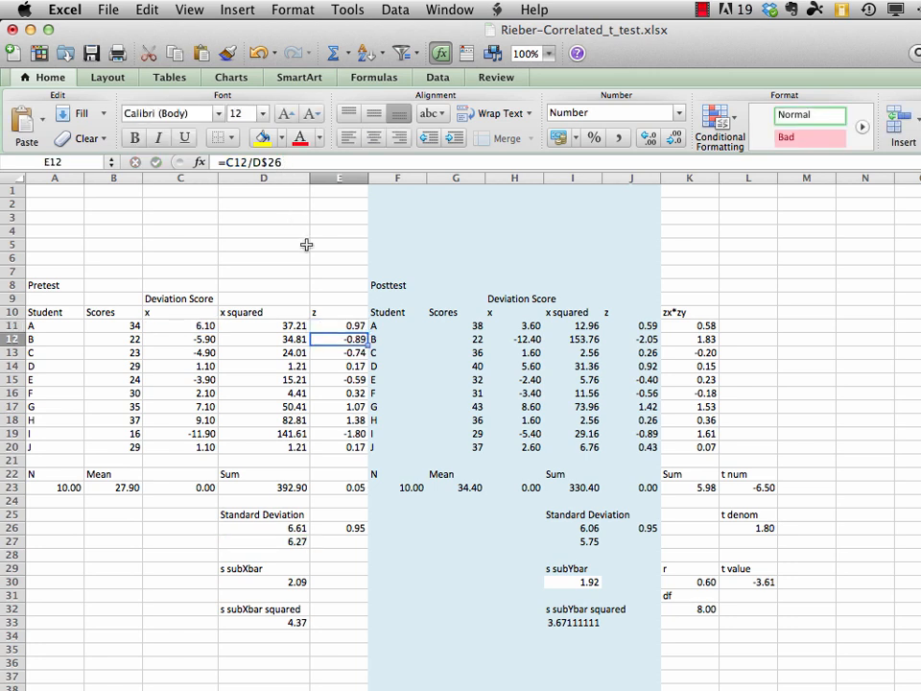
drag(348, 326, 348, 448)
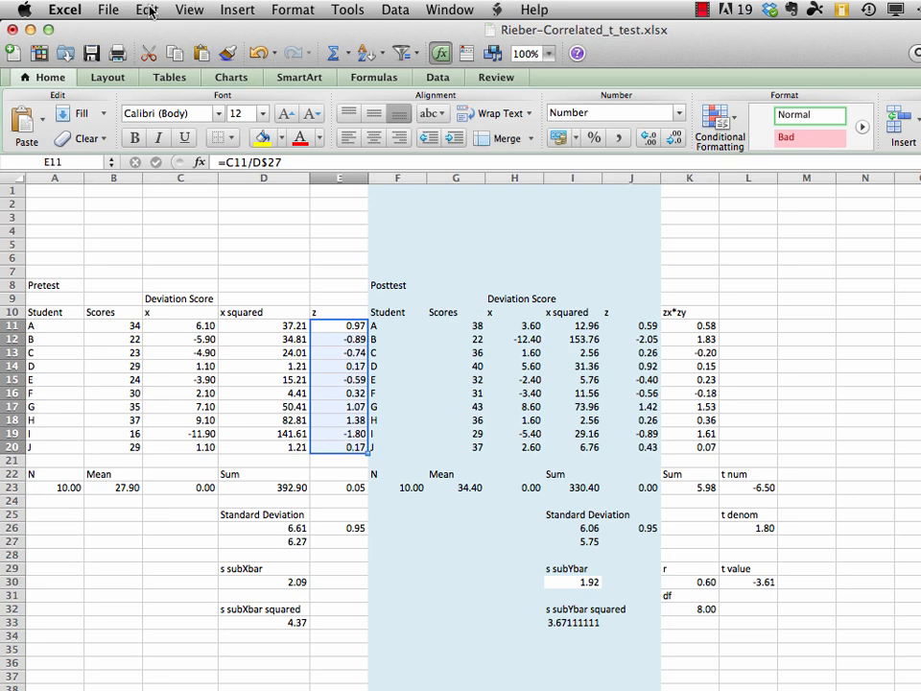
click(146, 9)
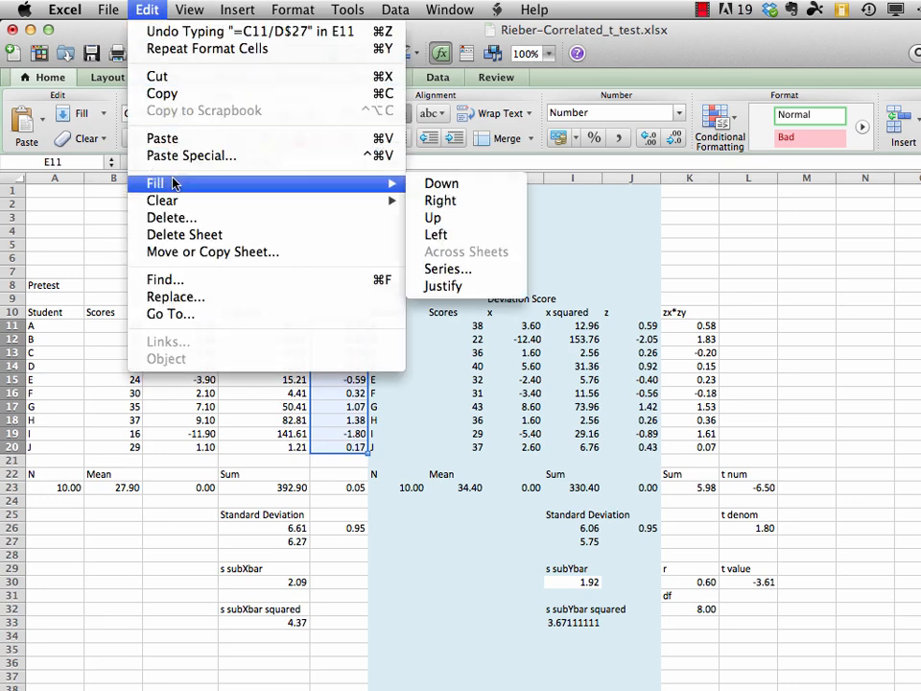
click(436, 185)
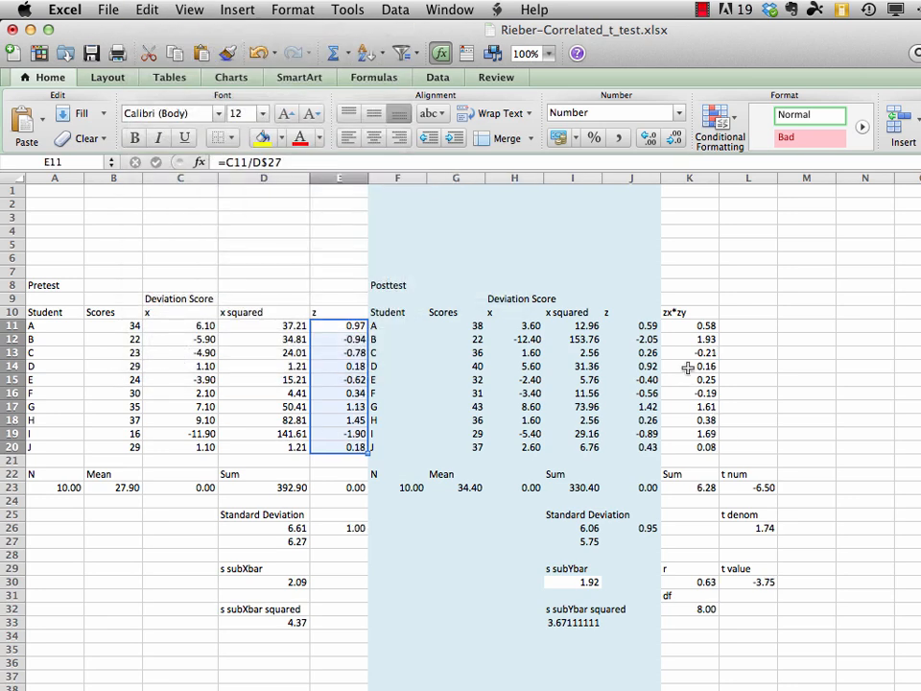
Change the posttest z score in J11 to =H11/I$27 and fill the formula down through J20
click(637, 325)
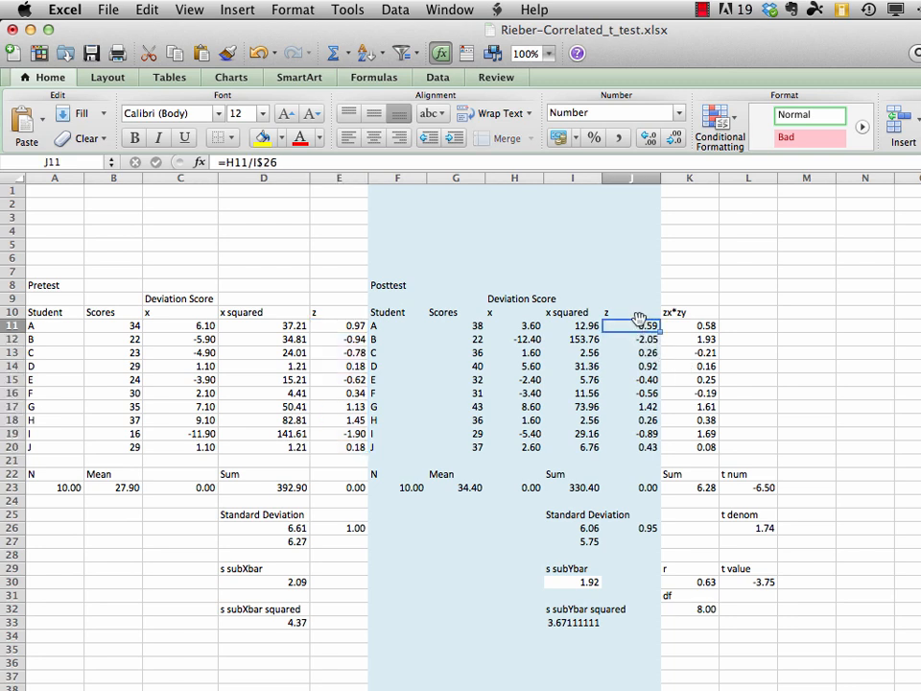
click(283, 162)
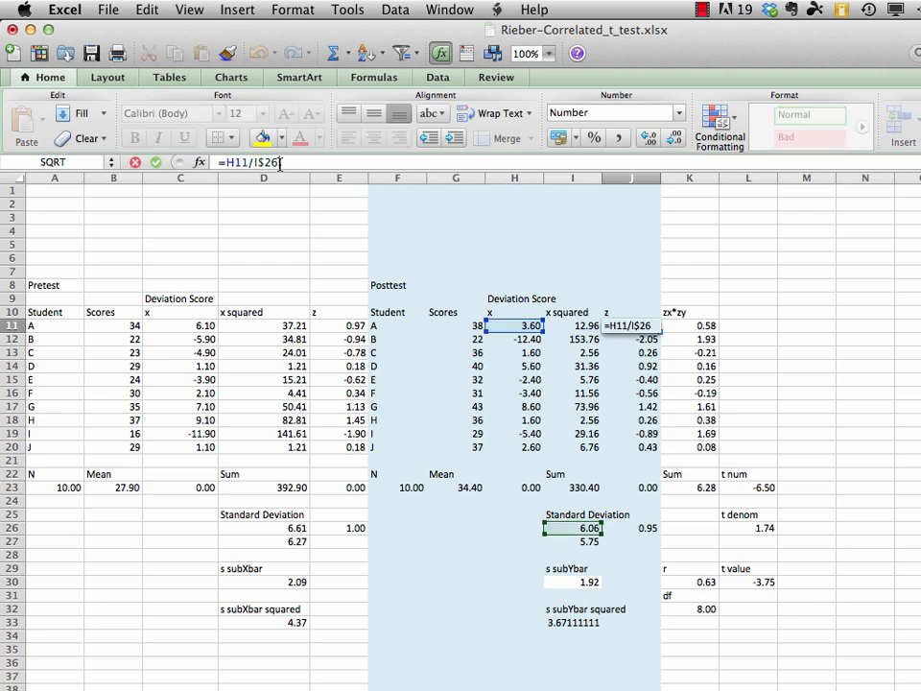
key(BackSpace)
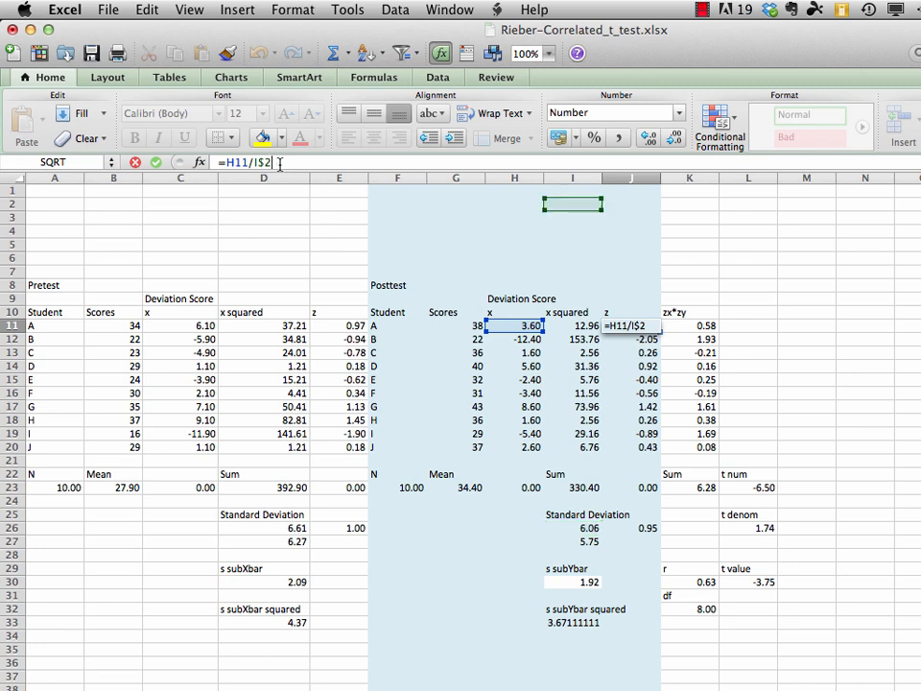
text(7)
key(Return)
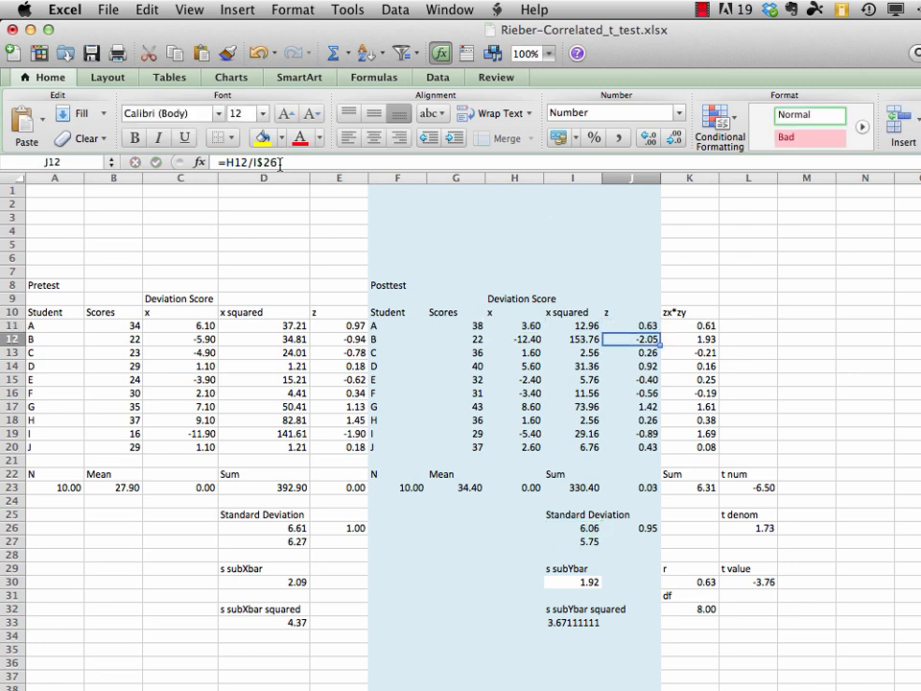
drag(653, 326, 638, 450)
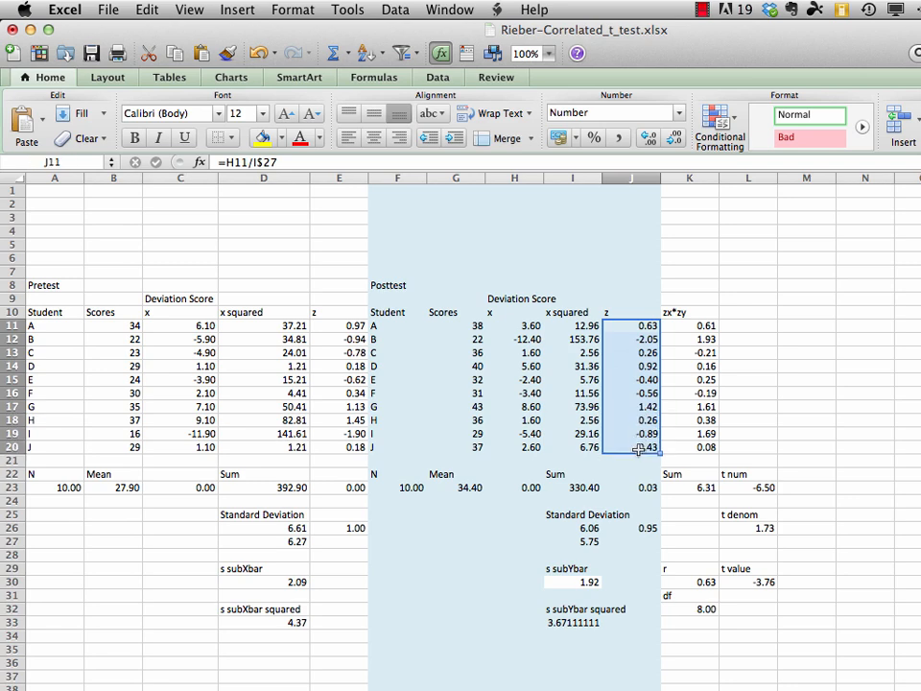
click(147, 10)
mouse_move(156, 185)
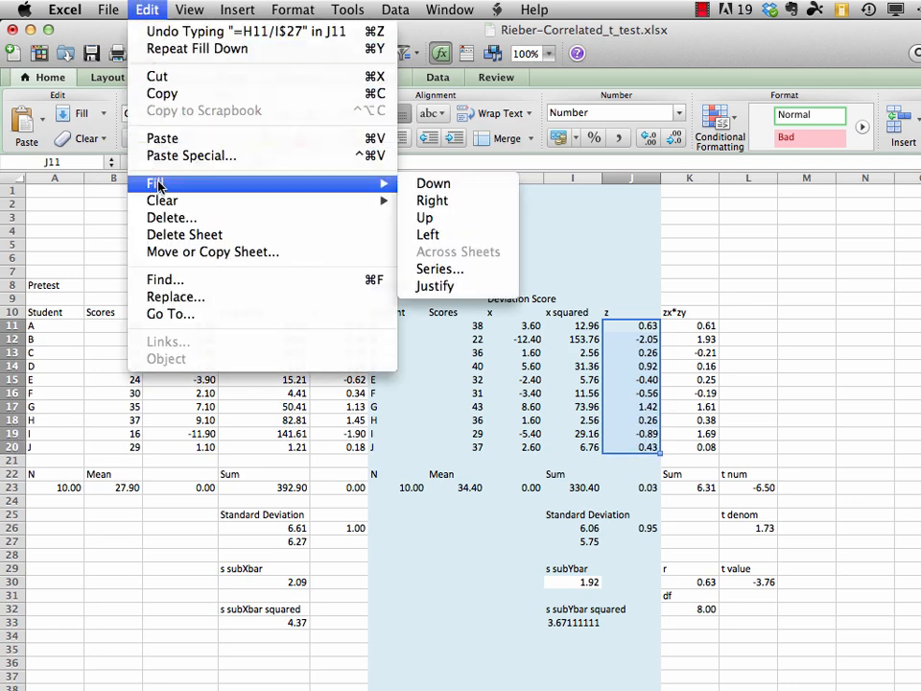
click(431, 183)
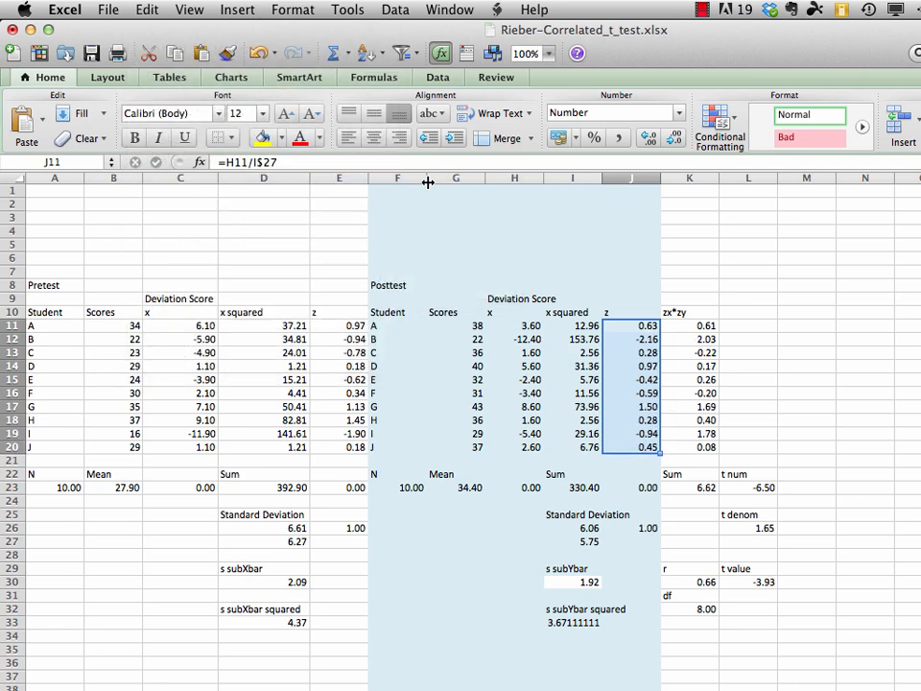
Compare the t value in L30 with the SPSS Paired Samples Test table, circling its t, df and Sig. (2-tailed) entries
click(750, 582)
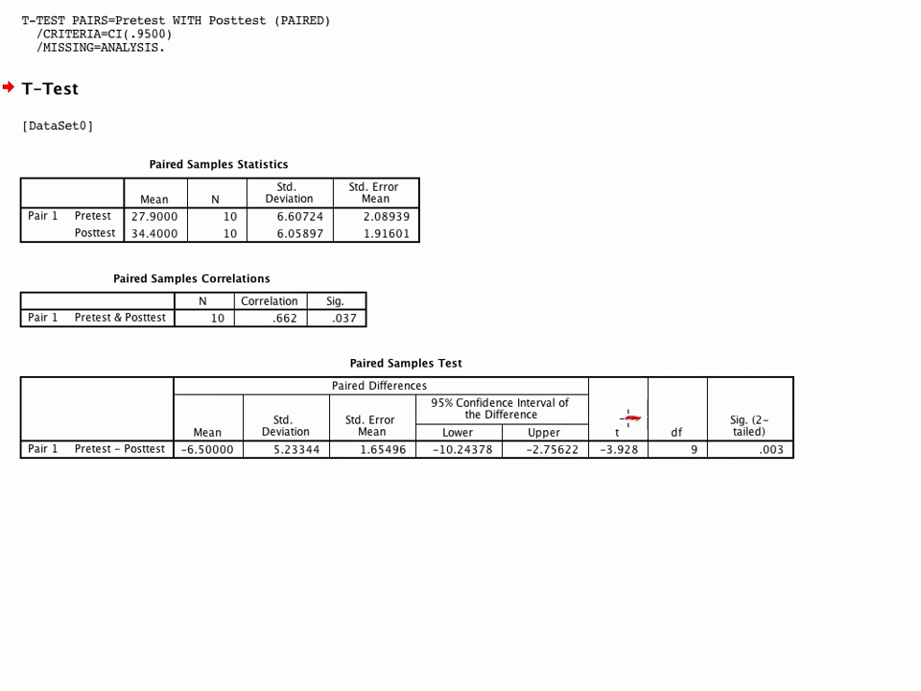
mouse_move(628, 419)
mouse_down()
mouse_move(594, 431)
mouse_move(598, 476)
mouse_move(644, 468)
mouse_move(651, 442)
mouse_move(642, 420)
mouse_up()
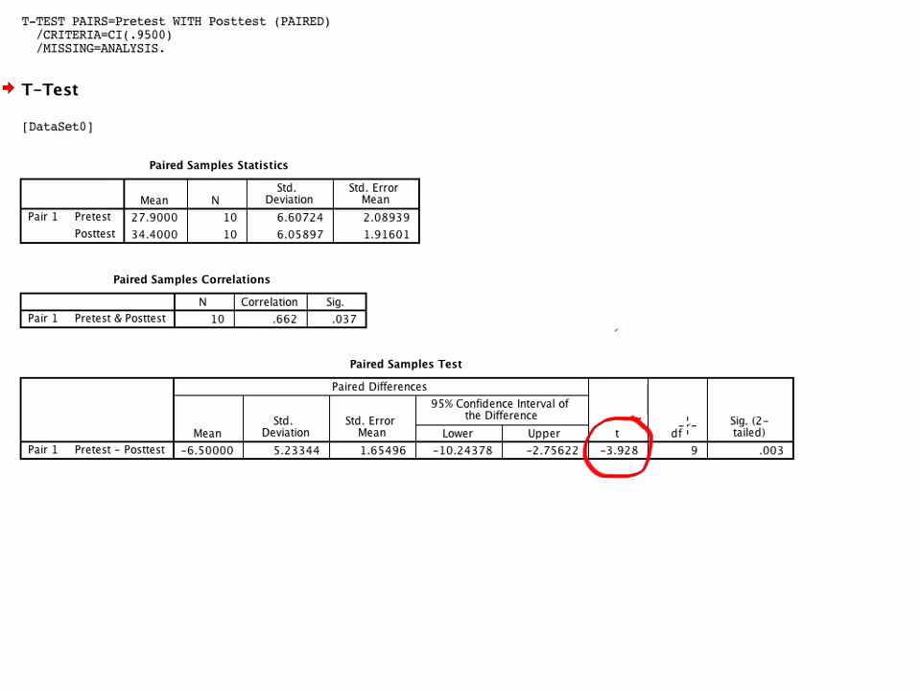
mouse_move(689, 422)
mouse_down()
mouse_move(664, 417)
mouse_move(664, 462)
mouse_move(706, 477)
mouse_move(701, 419)
mouse_up()
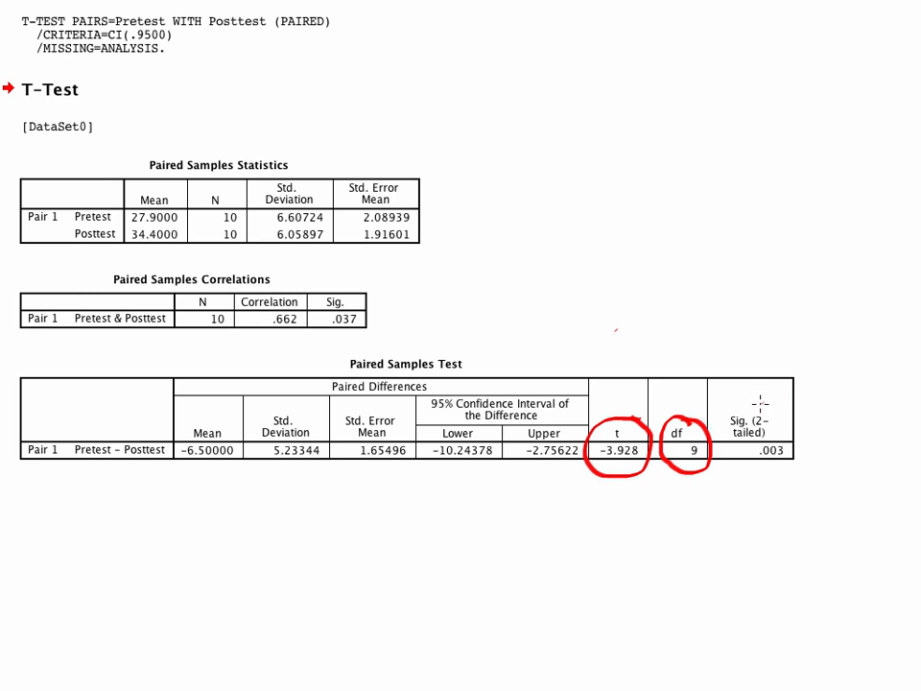
mouse_move(763, 408)
mouse_down()
mouse_move(748, 403)
mouse_move(724, 428)
mouse_move(734, 473)
mouse_move(796, 473)
mouse_move(807, 419)
mouse_up()
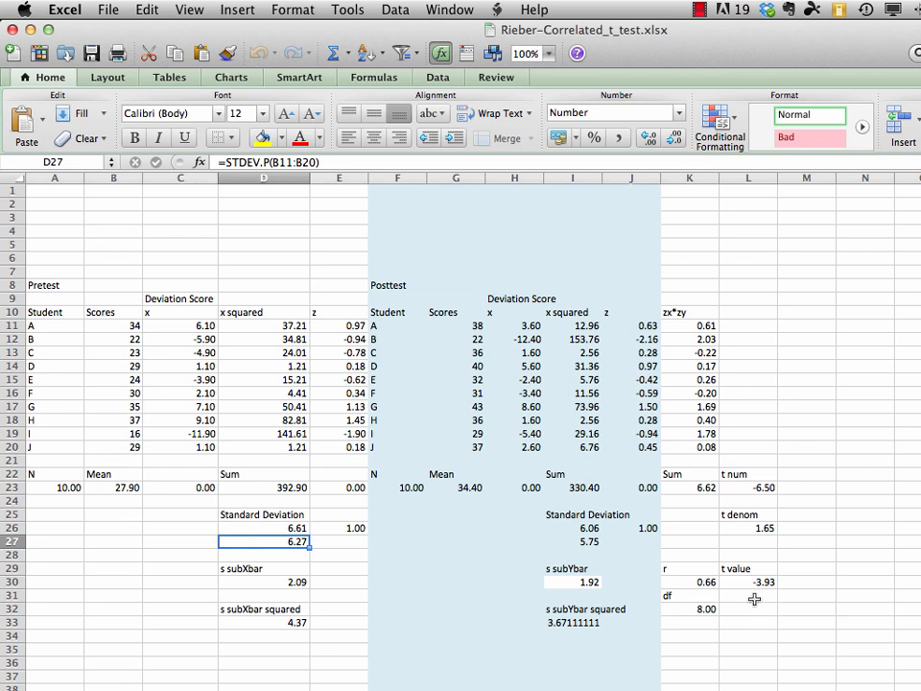
Label L31 as df and calculate the t test's degrees of freedom in L32 with =A23-1
click(756, 597)
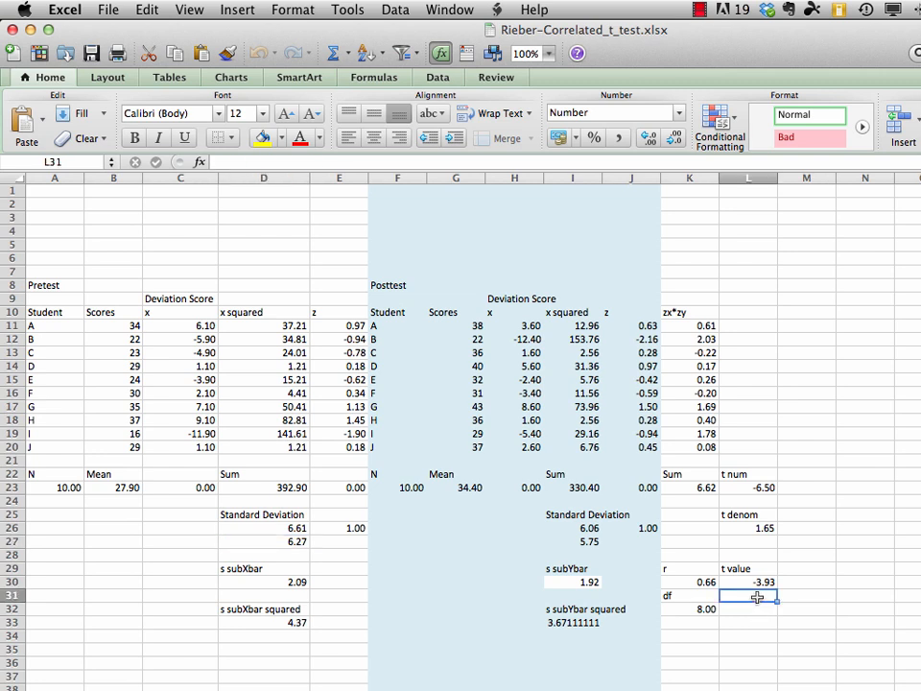
text(df)
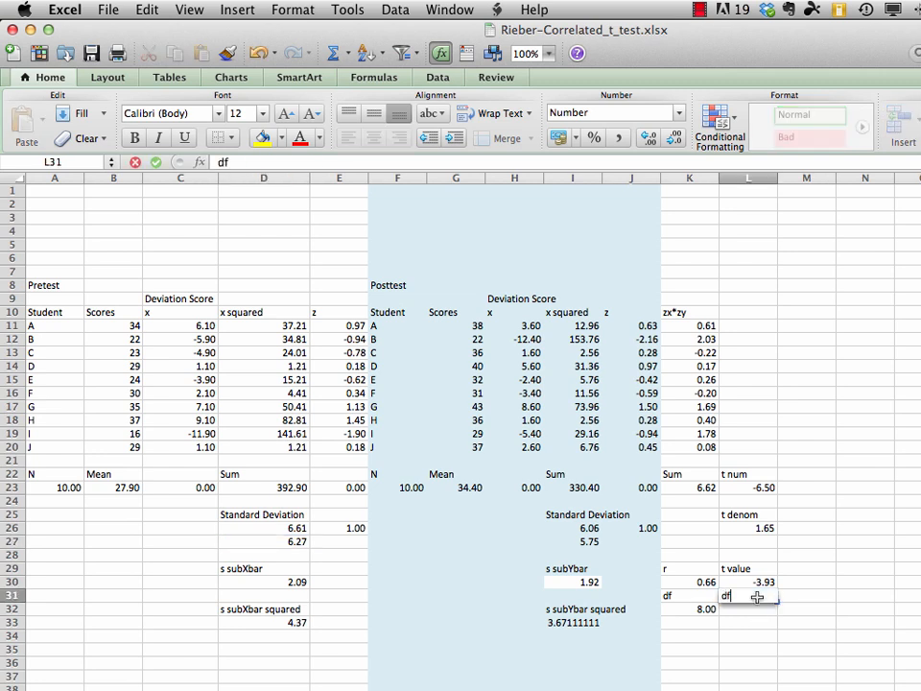
key(Return)
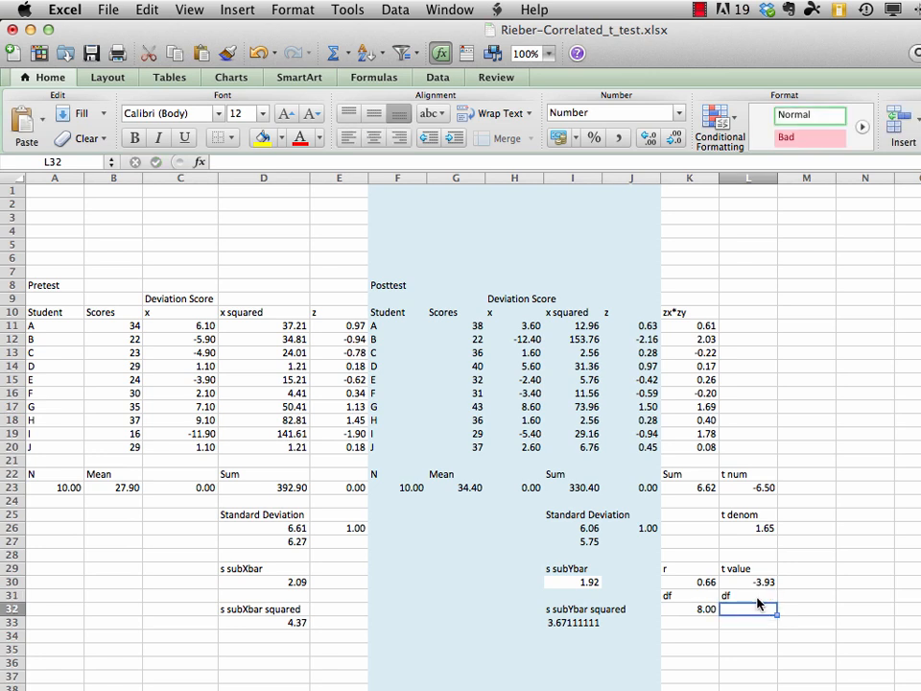
text(=)
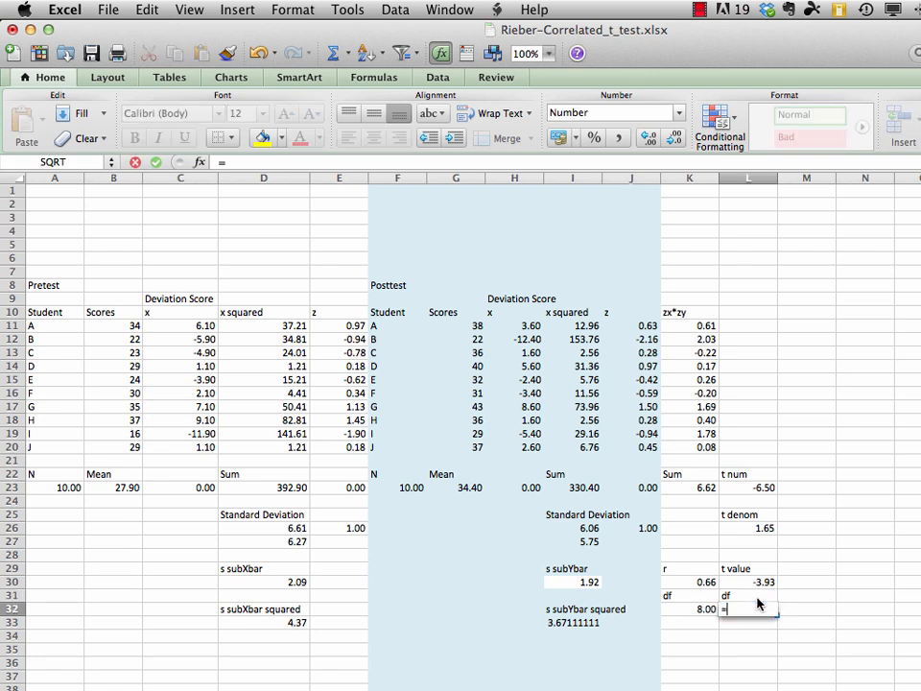
click(64, 487)
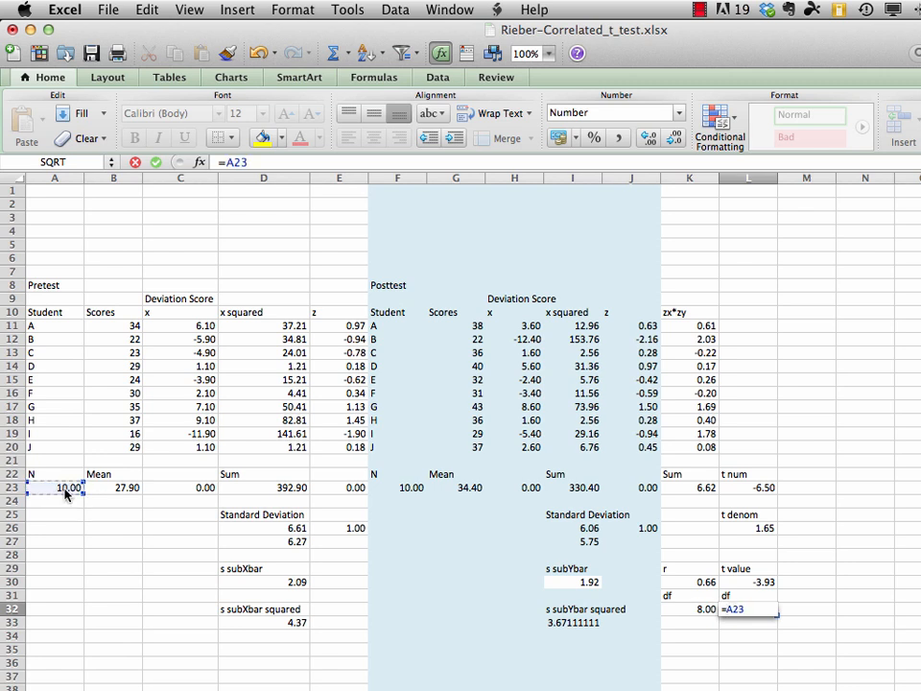
text(-1)
key(Return)
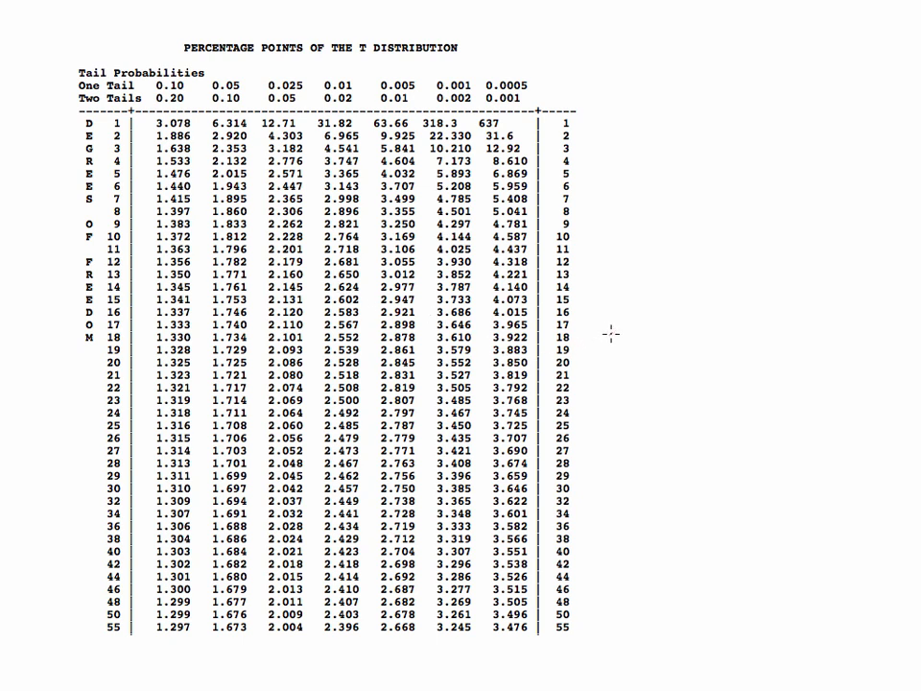
Handwrite the t value -3.93 in red beside the t distribution table
mouse_move(601, 334)
mouse_down()
mouse_move(632, 320)
mouse_move(620, 342)
mouse_up()
click(640, 338)
mouse_move(667, 321)
mouse_down()
mouse_move(665, 342)
mouse_move(681, 330)
mouse_move(672, 342)
mouse_up()
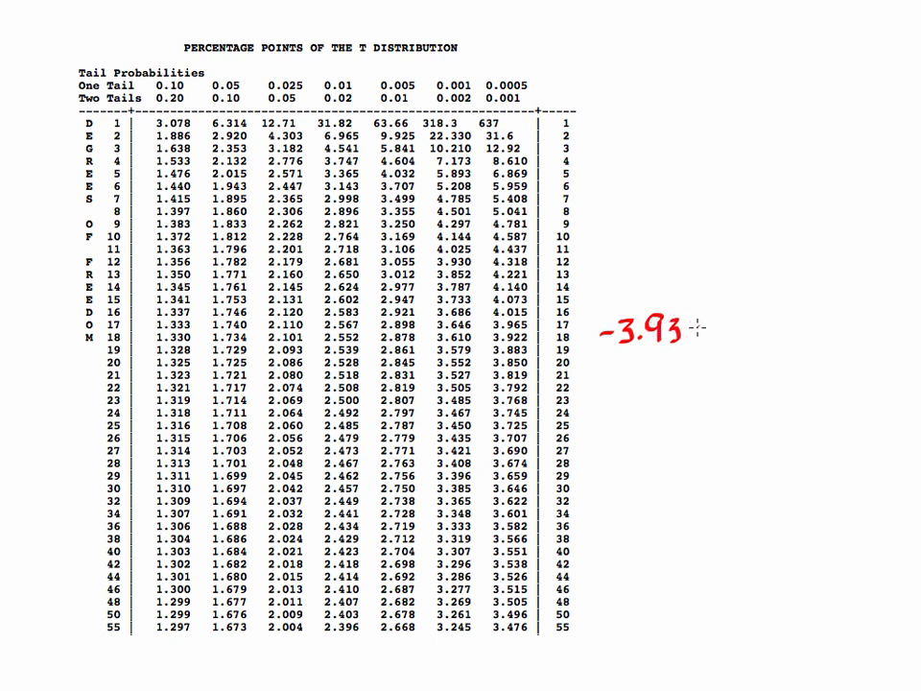